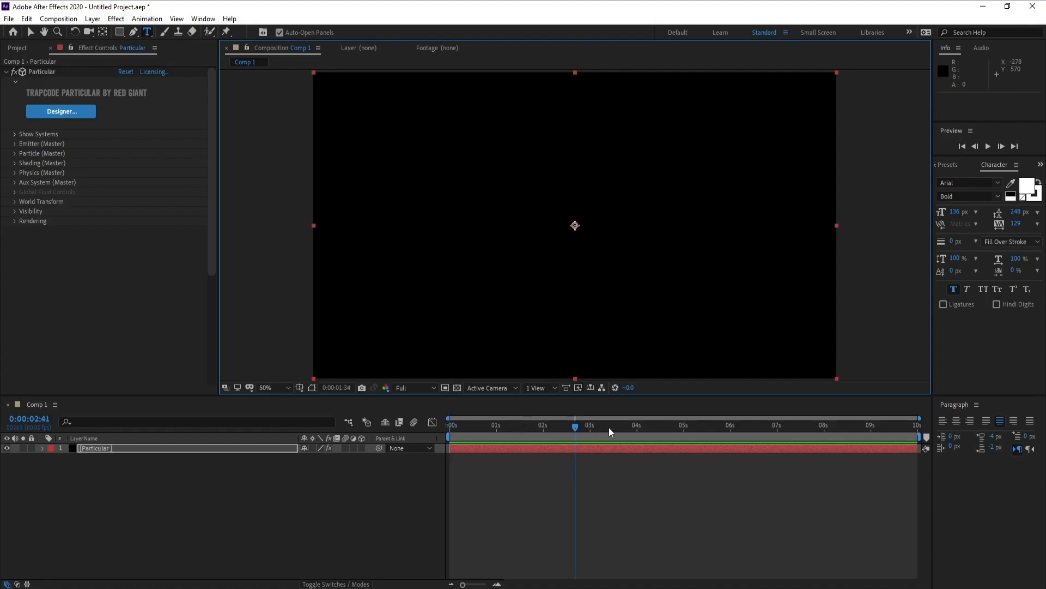
Add a new point light layer named "Emitter" with the default light settings.
left_click(93, 19)
mouse_move(114, 33)
left_click(309, 60)
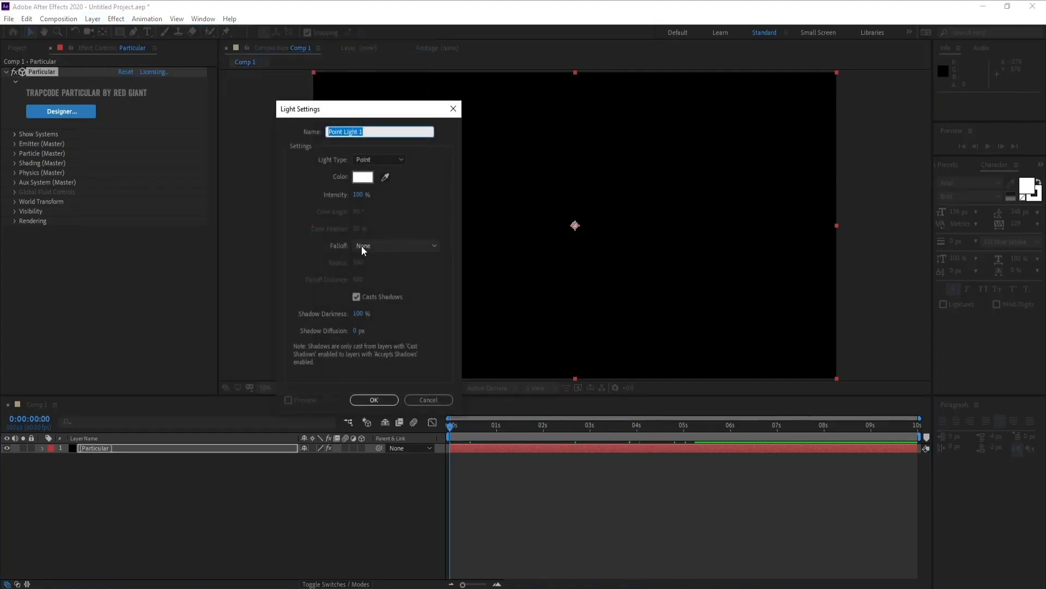
type("Emitter")
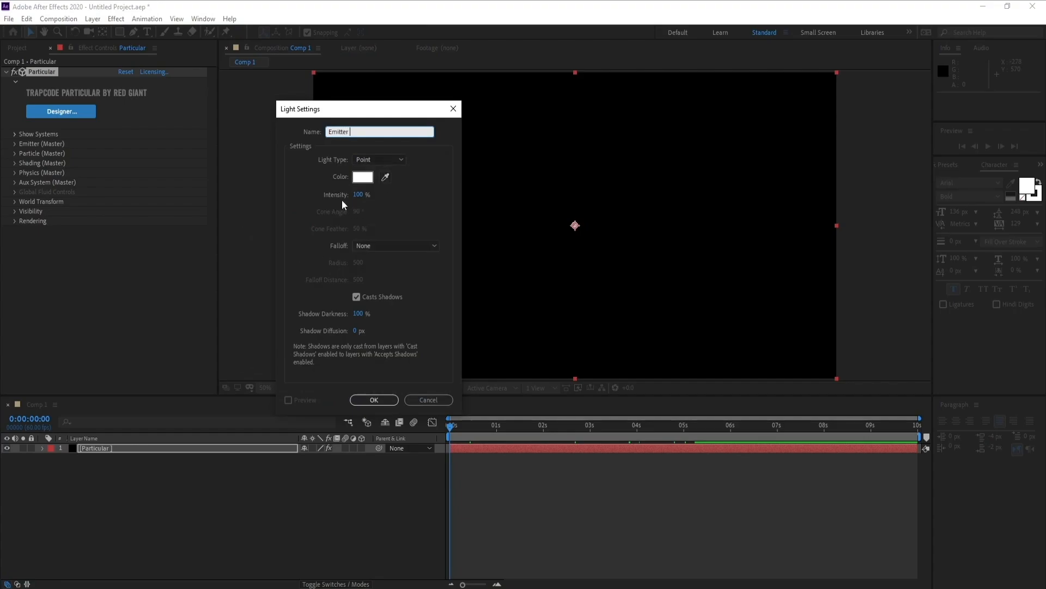
left_click(377, 399)
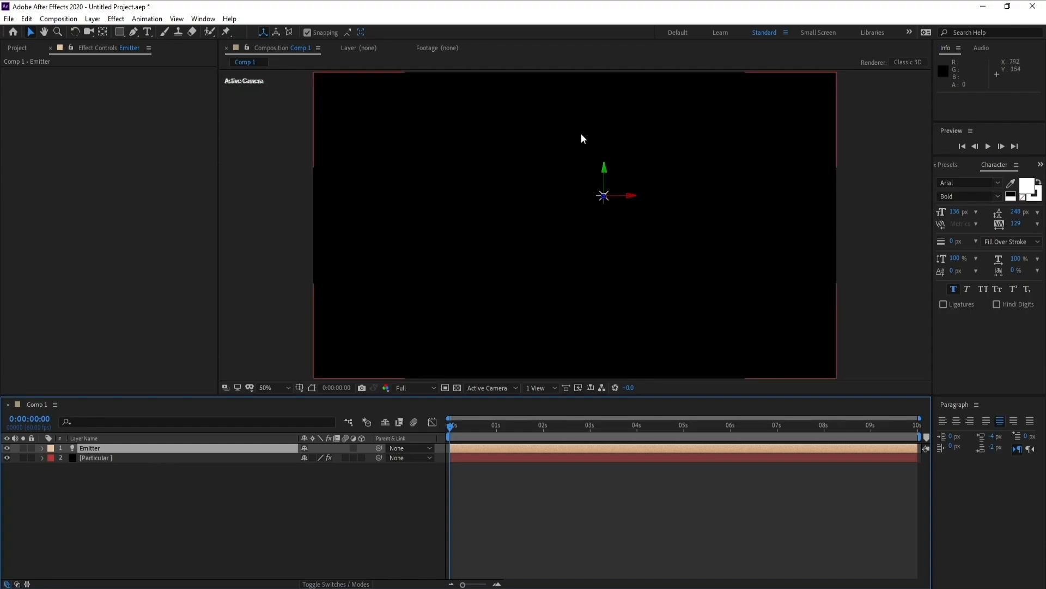
Show the Position properties of the Particular and Emitter layers for comparison.
left_click(107, 457)
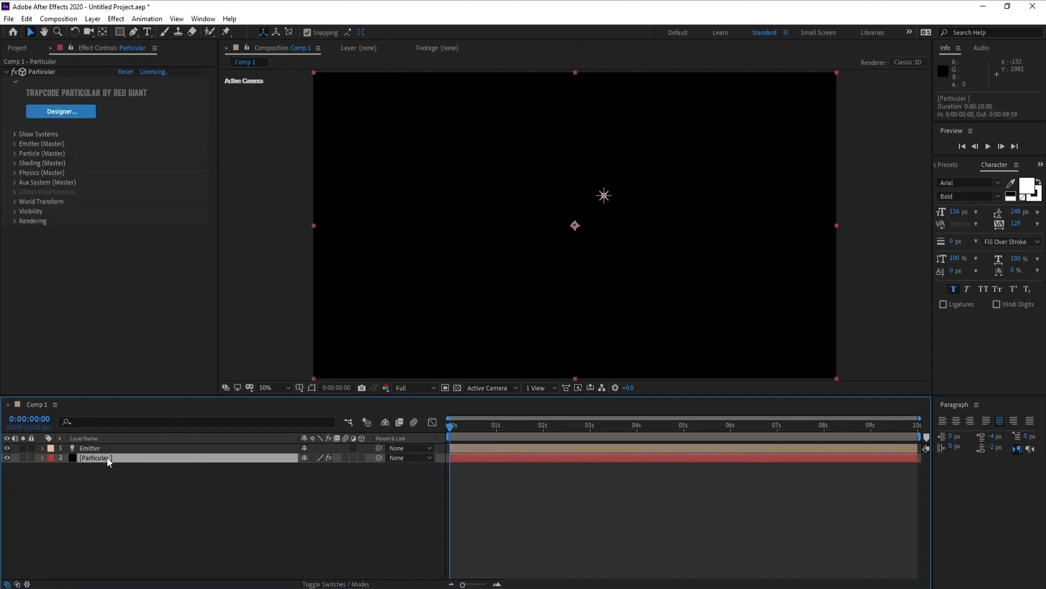
key("p")
left_click(103, 449)
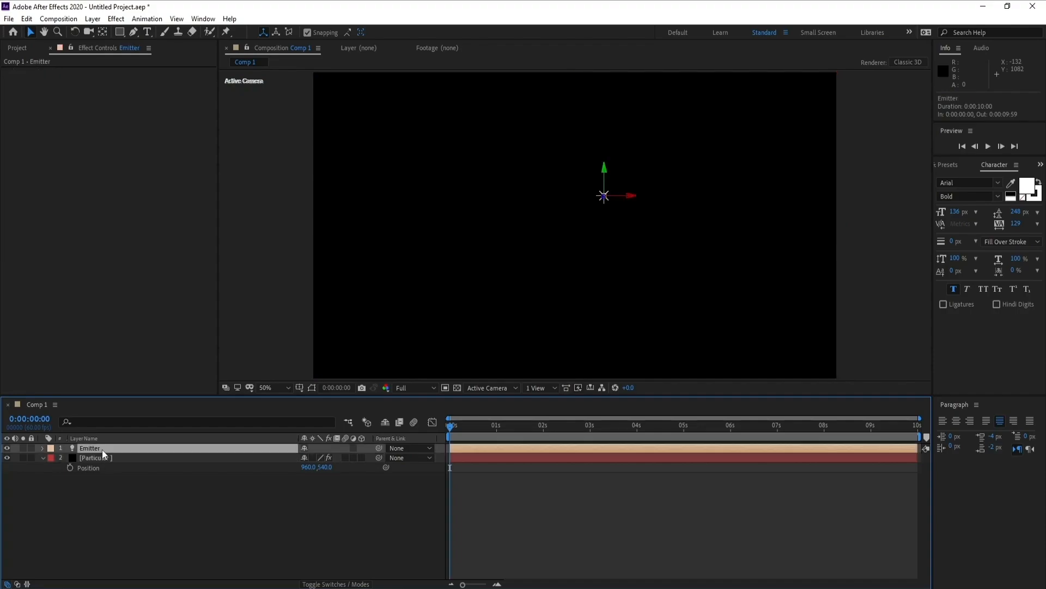
key("p")
left_click(100, 468)
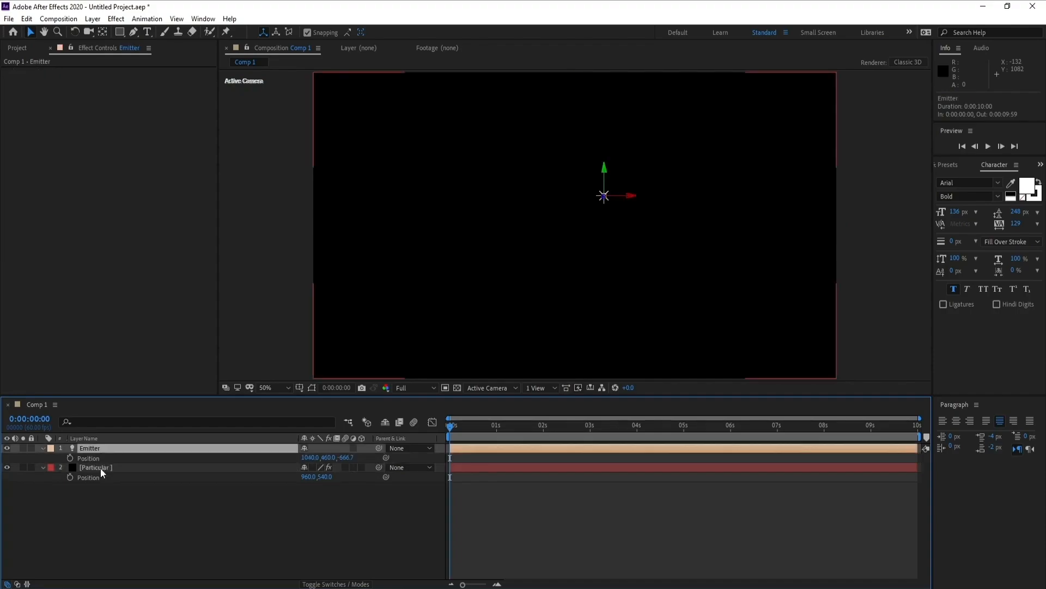
left_click(311, 477)
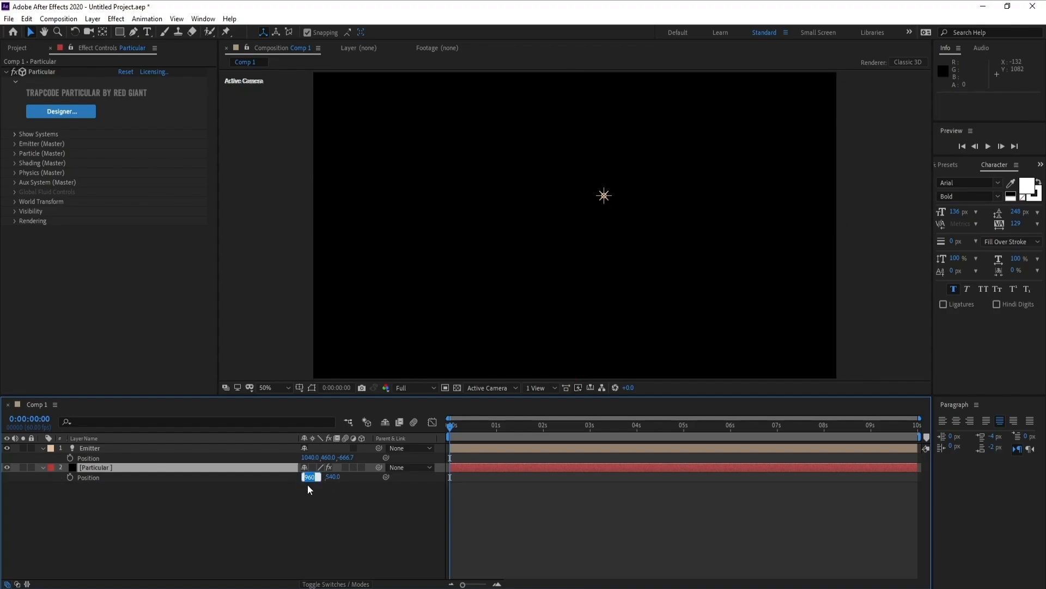
left_click(307, 484)
Set the Emitter light's Position to 960, 540, 0.
left_click(310, 458)
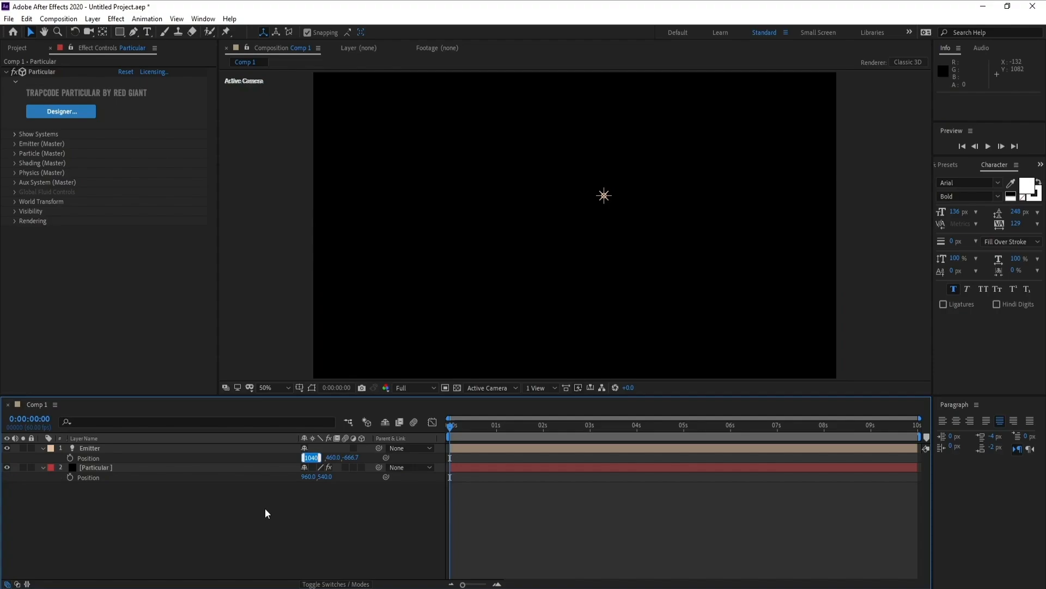
type("960")
key("Return")
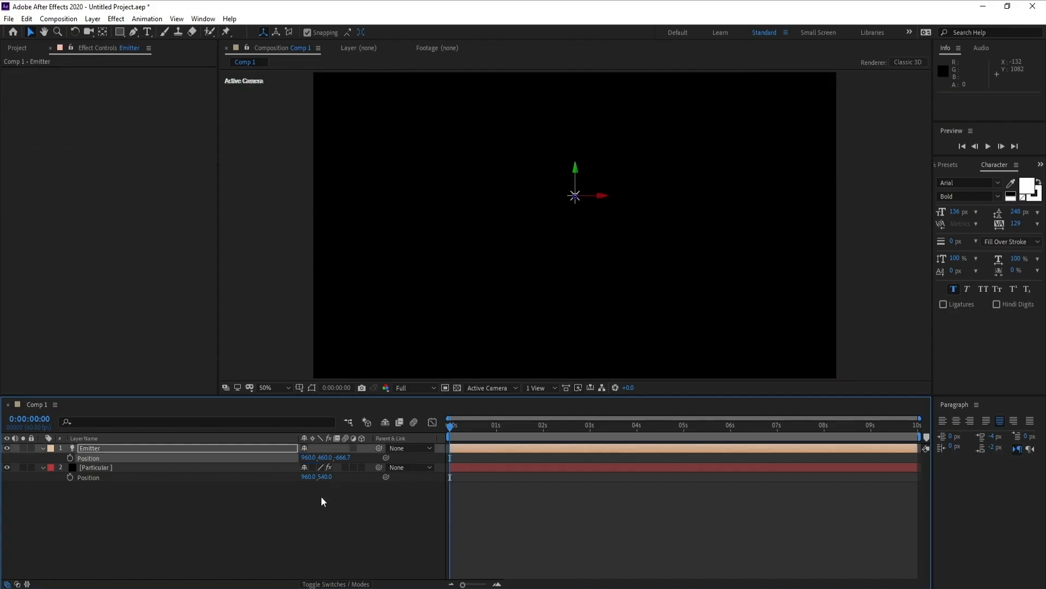
left_click(326, 457)
type("540")
left_click(321, 509)
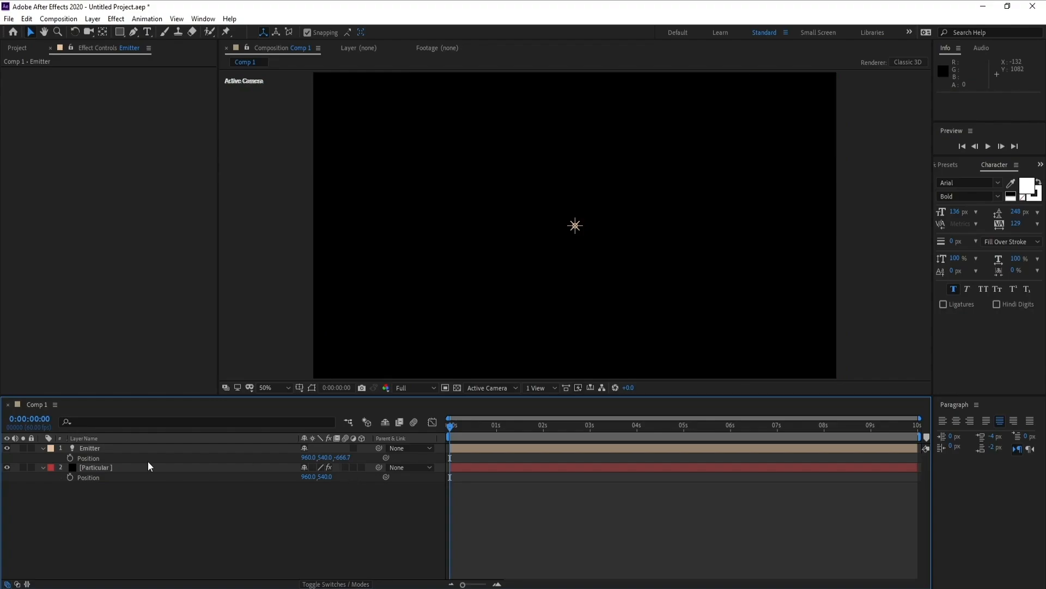
left_click(344, 458)
type("0")
key("Return")
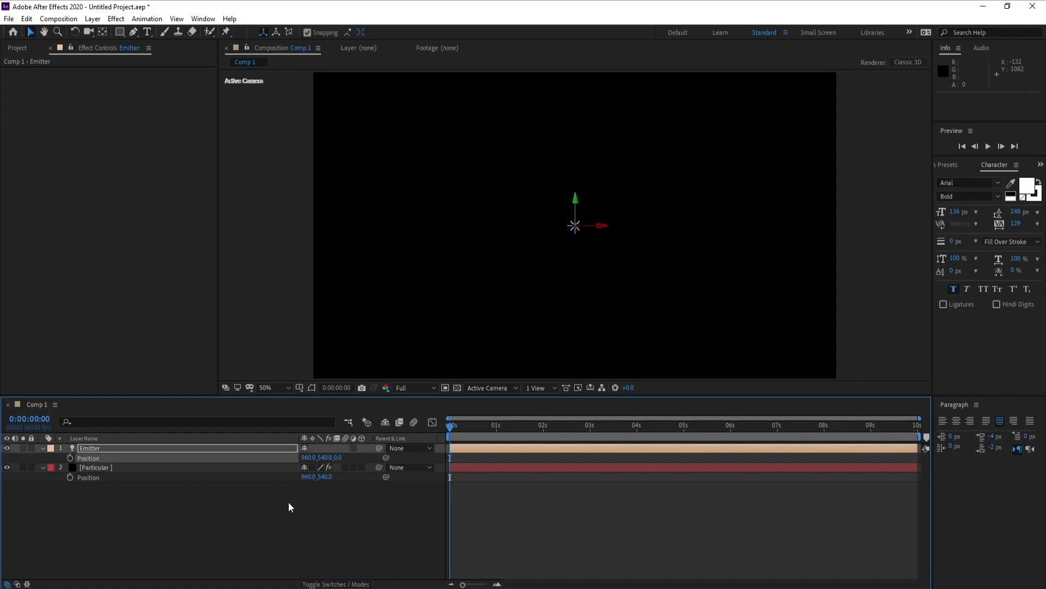
Add a new null object and parent the Emitter light to it.
left_click(139, 451)
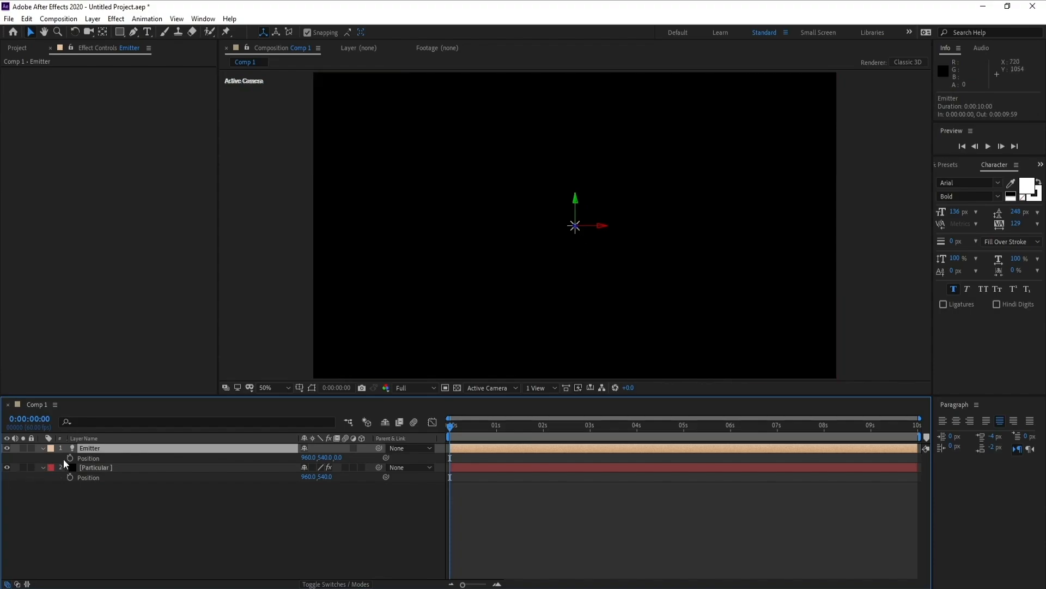
left_click(92, 18)
mouse_move(136, 32)
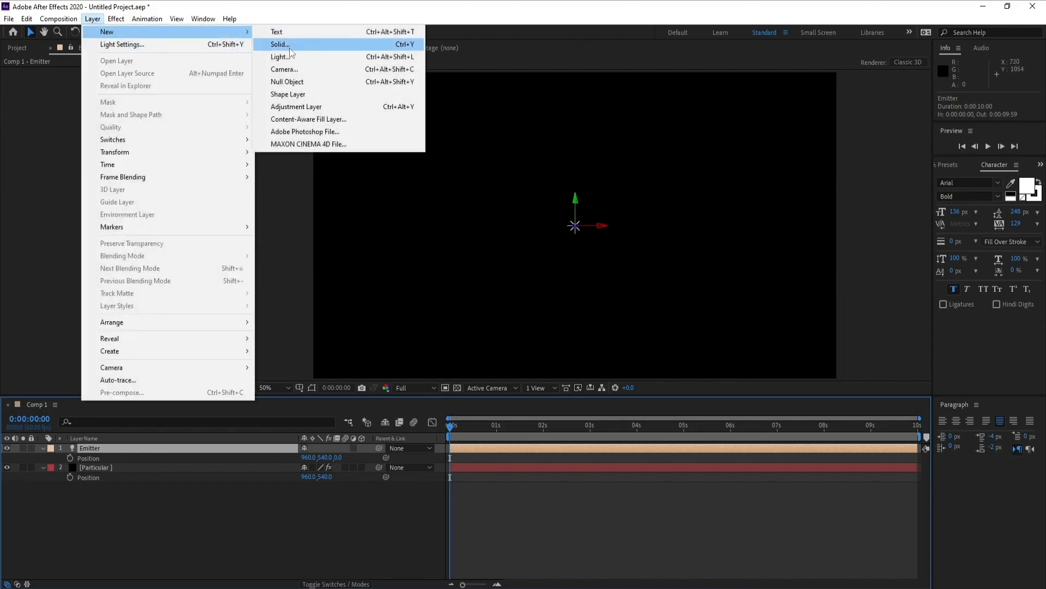
left_click(298, 83)
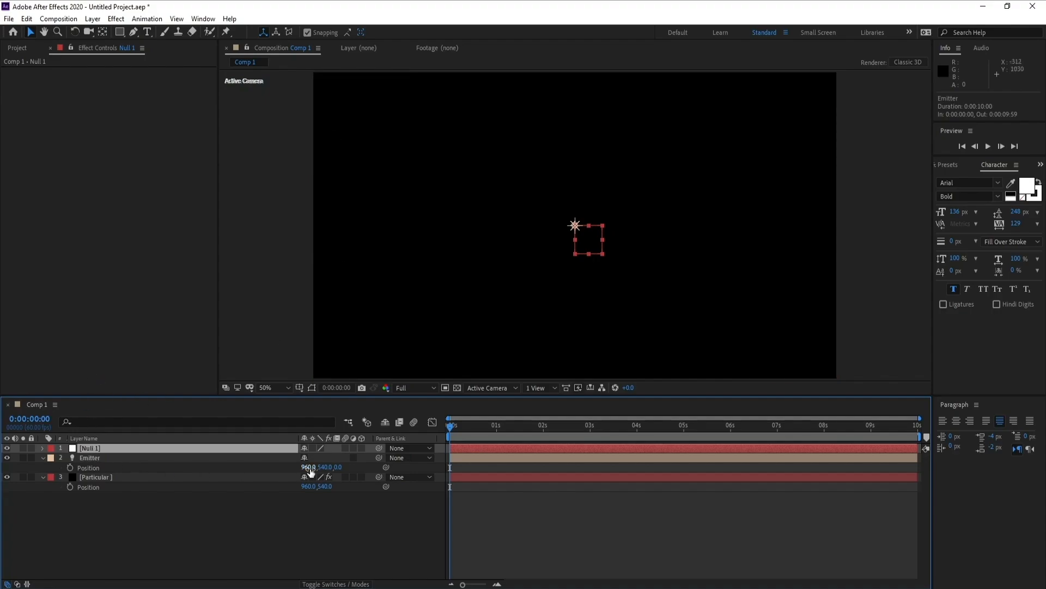
left_click_drag(379, 458, 73, 447)
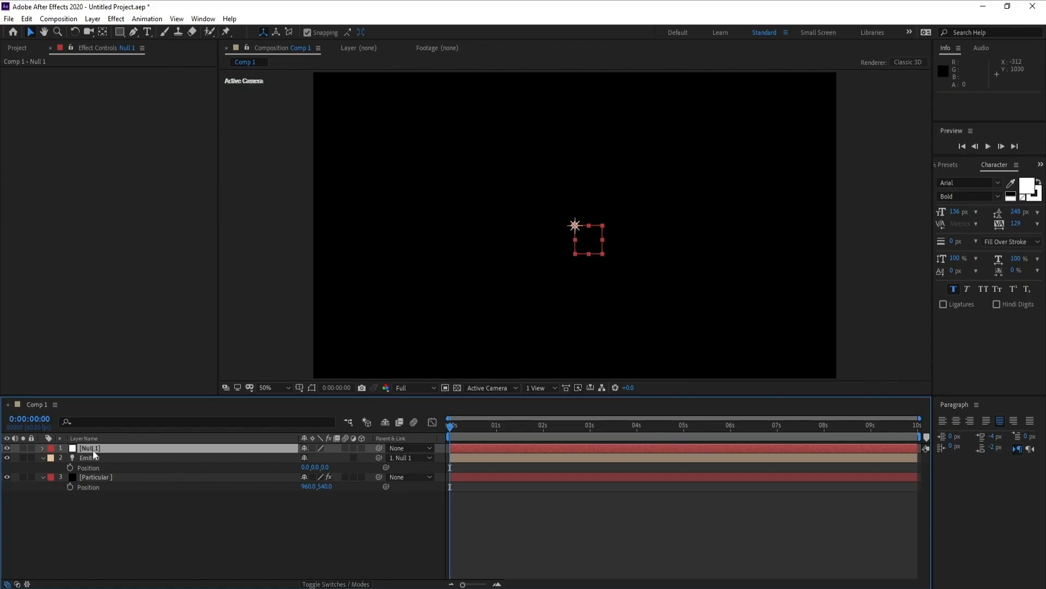
Set the Particular effect's master Emitter Type to Light(s).
left_click(100, 477)
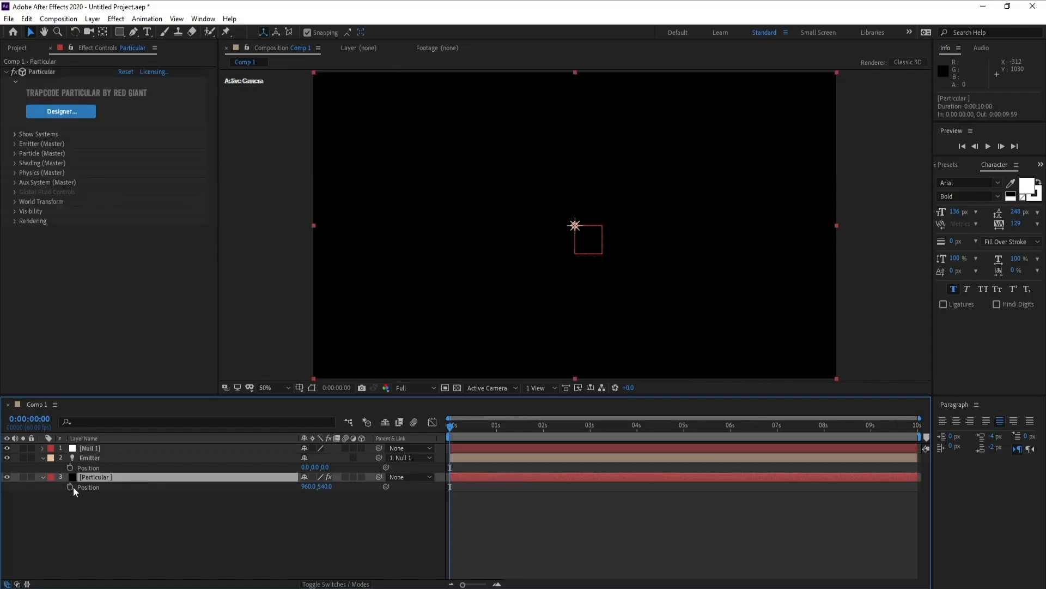
left_click(43, 477)
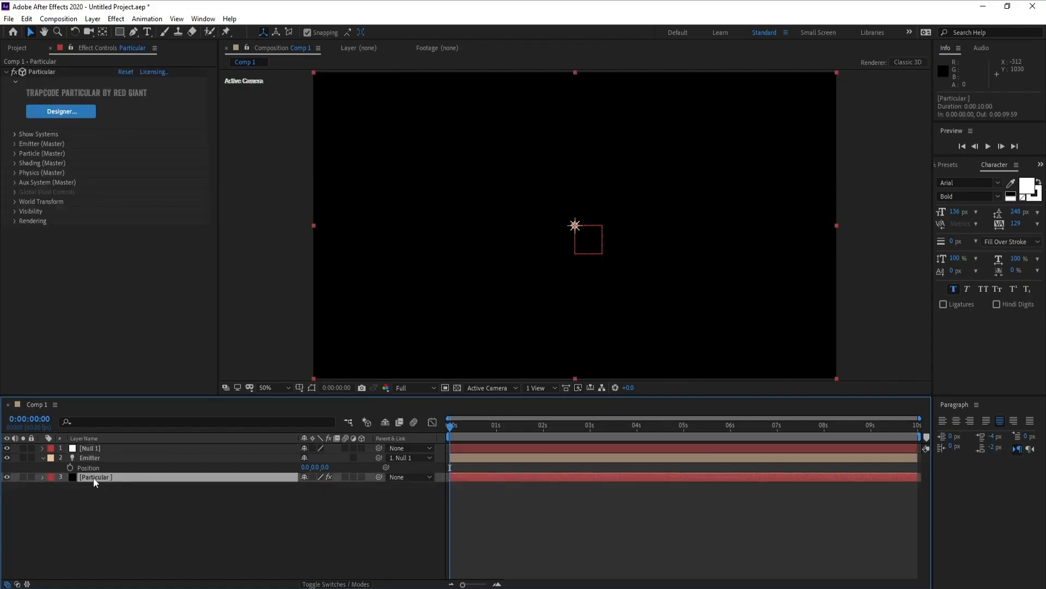
left_click(16, 146)
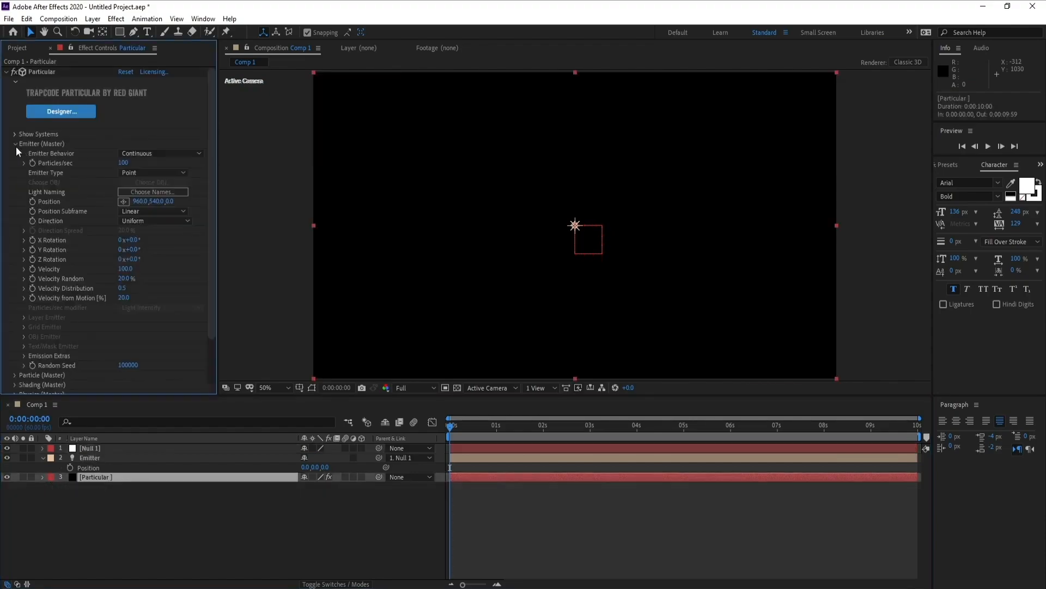
left_click(130, 174)
left_click(156, 234)
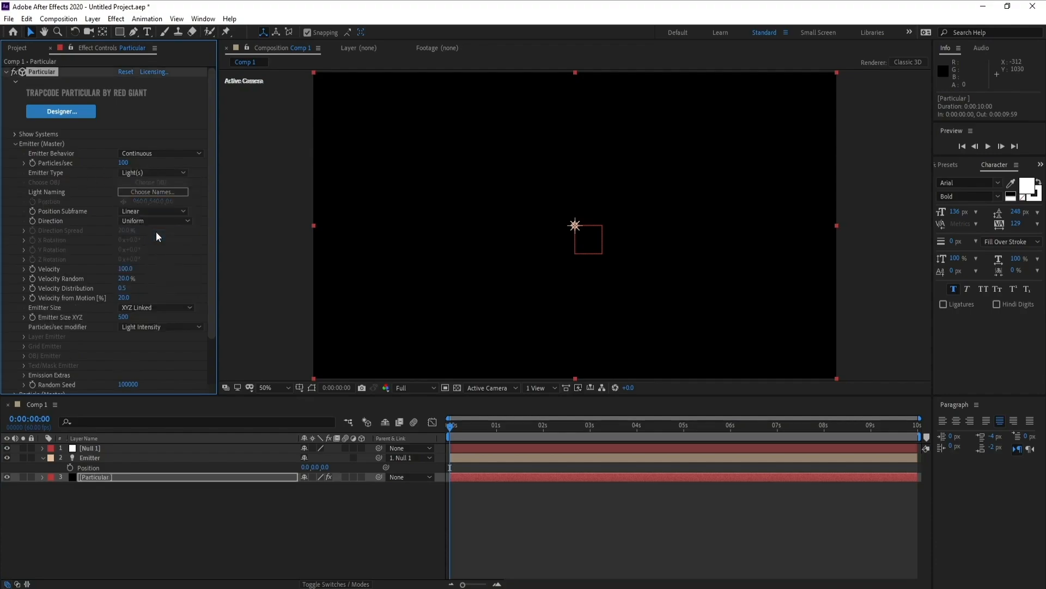
Set Particular's Emitter Size XYZ to 0 and Velocity to 20, and preview the particles along the timeline.
left_click(124, 317)
type("0")
left_click(125, 268)
type("20")
key("Return")
left_click_drag(510, 429, 413, 445)
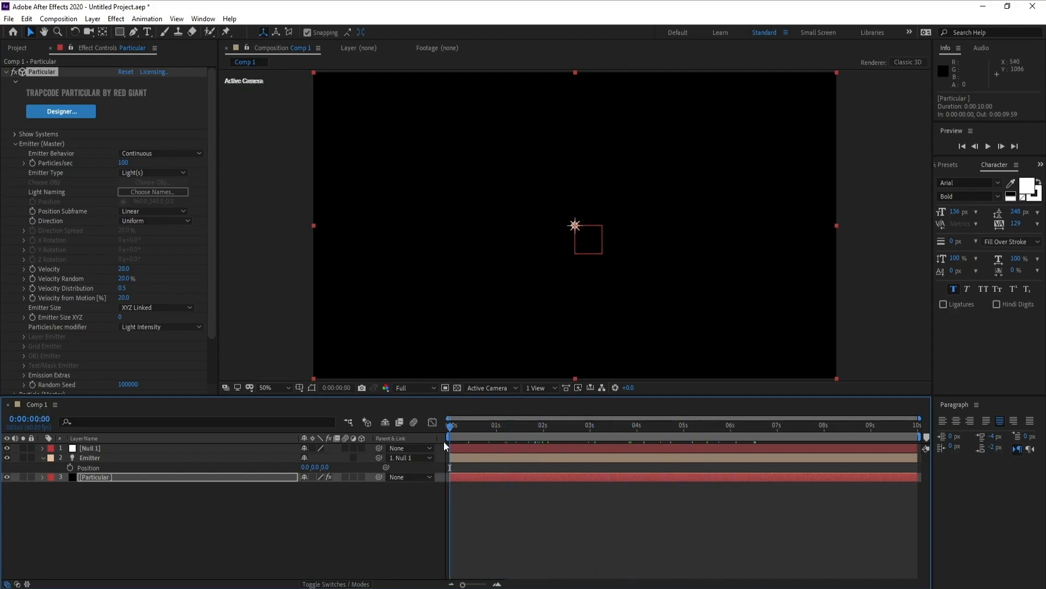
Switch the composition to the Top view and make the null a 3D layer.
left_click(505, 390)
left_click(499, 437)
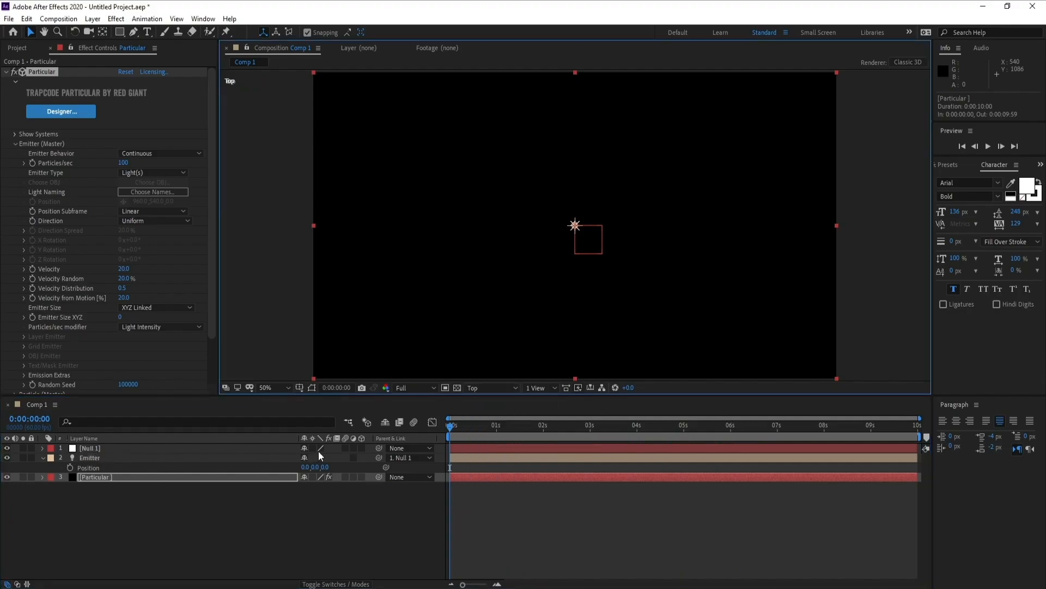
left_click(362, 448)
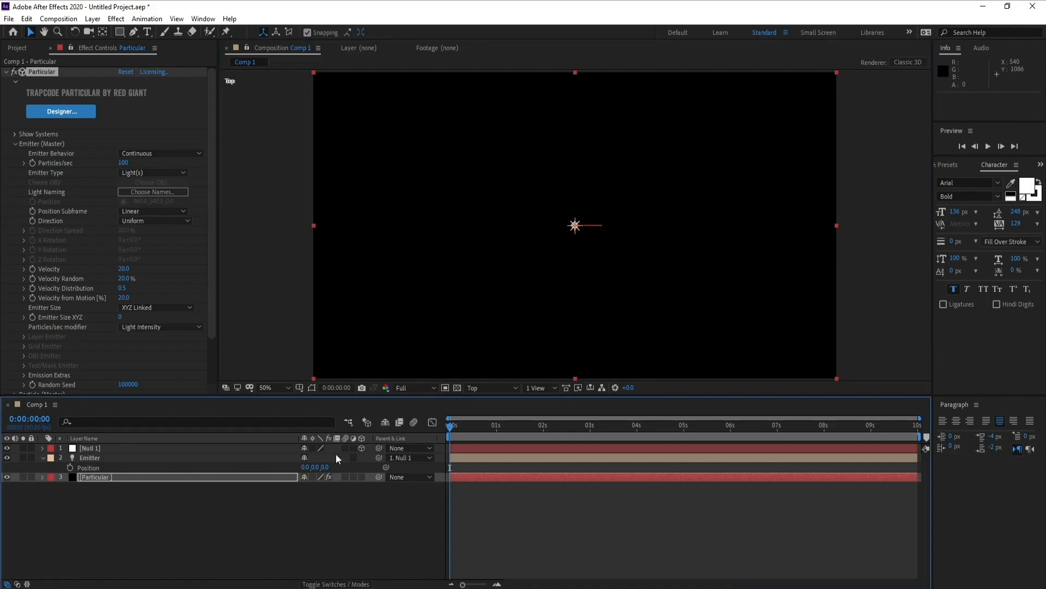
Keyframe the Emitter light's Position at 0 and 4 seconds, moving it along Z to about -882, and preview the motion.
left_click(90, 459)
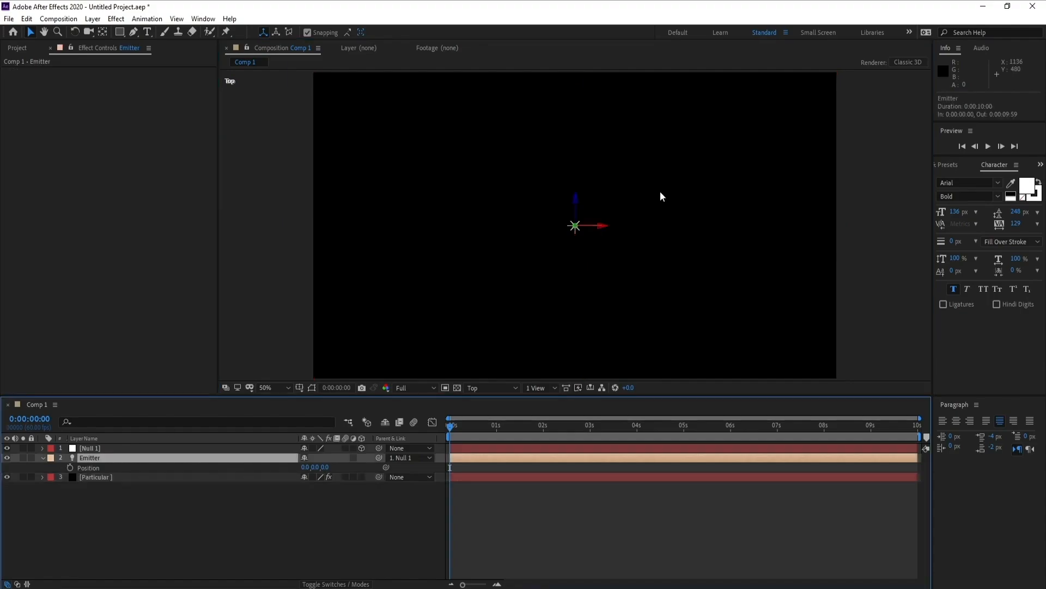
left_click(69, 468)
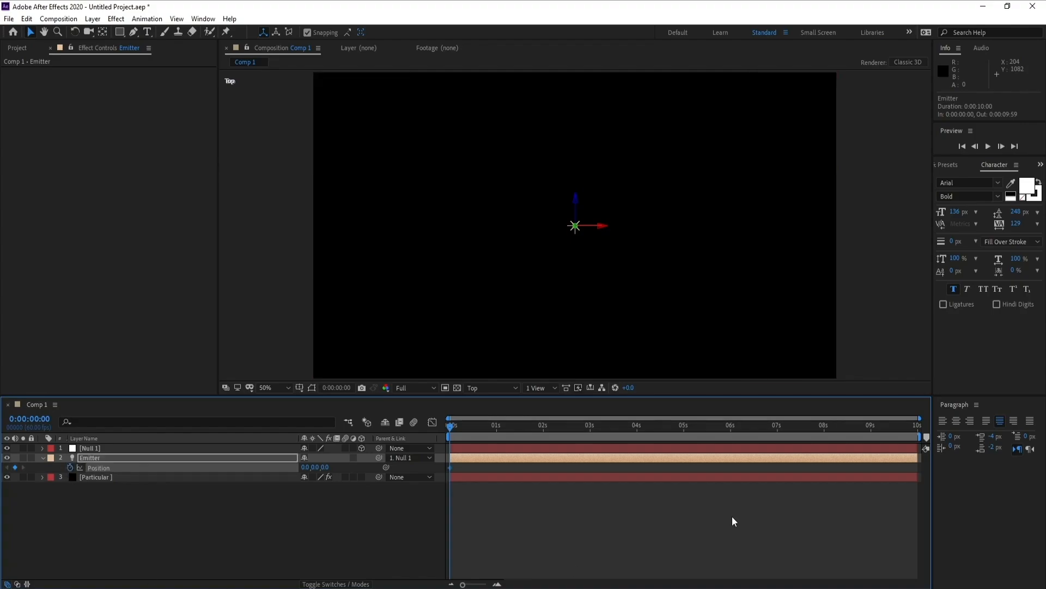
left_click(637, 427)
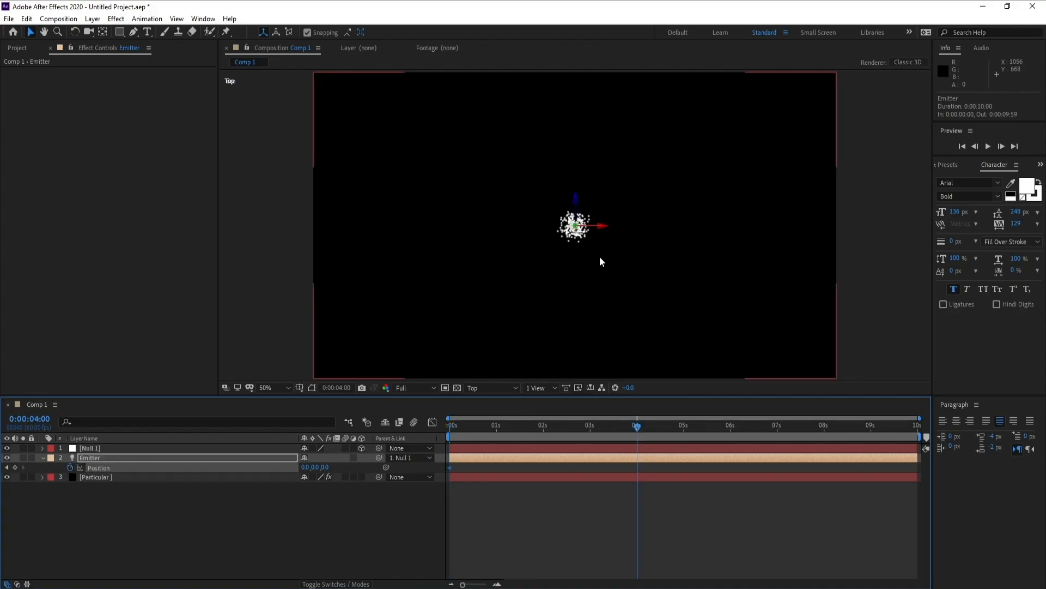
left_click_drag(584, 264, 592, 338)
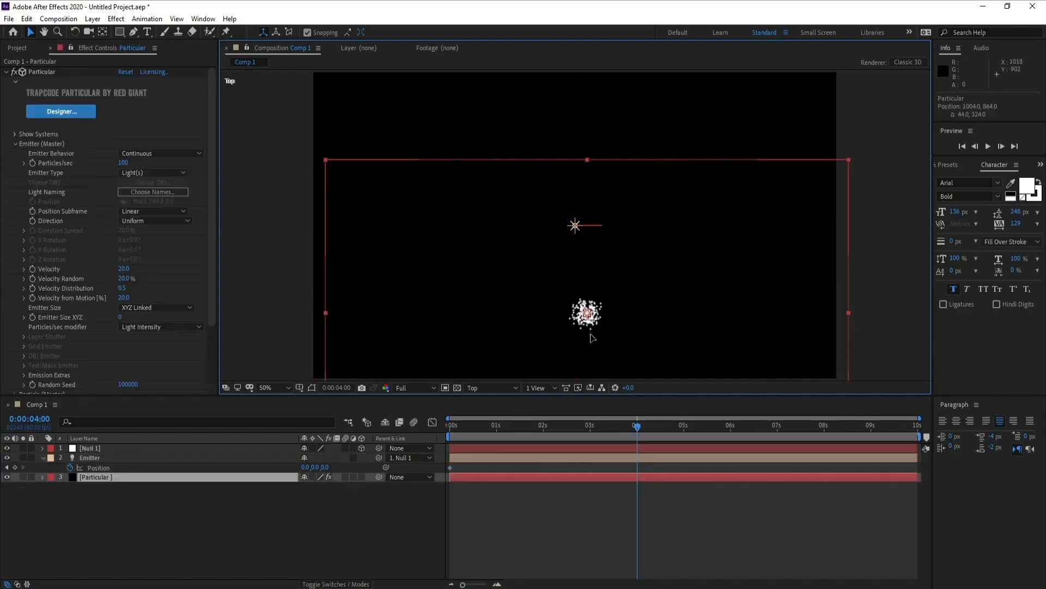
key("ctrl+z")
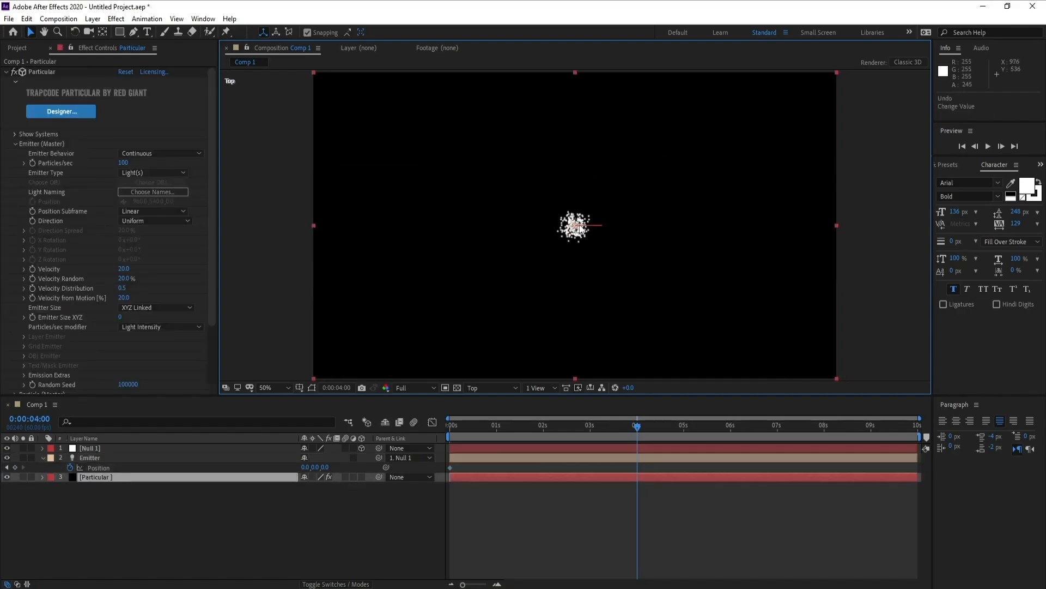
left_click(141, 457)
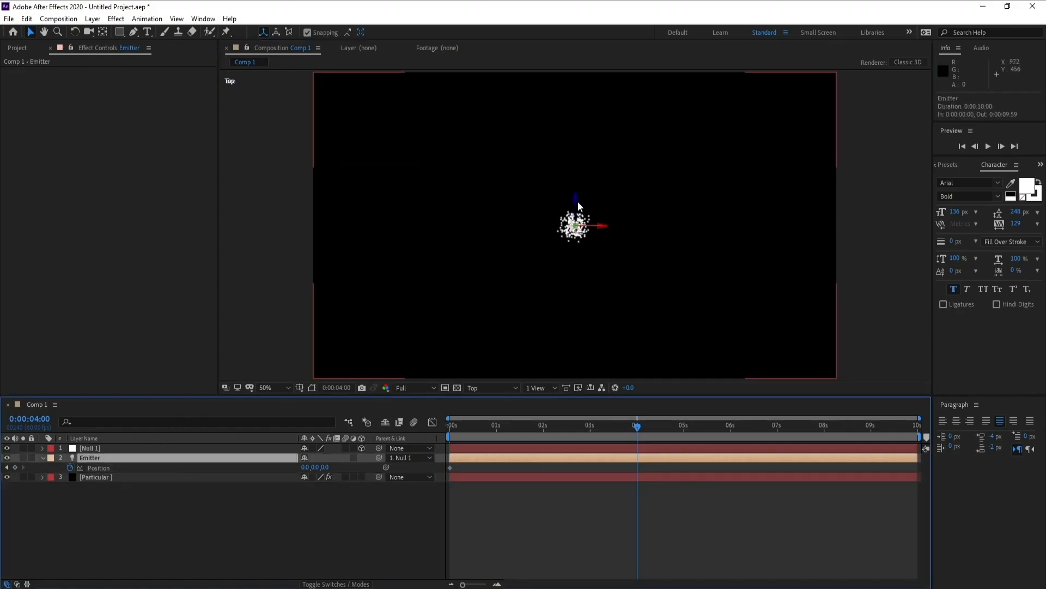
left_click_drag(579, 206, 556, 434)
scroll(602, 298, "down", 2)
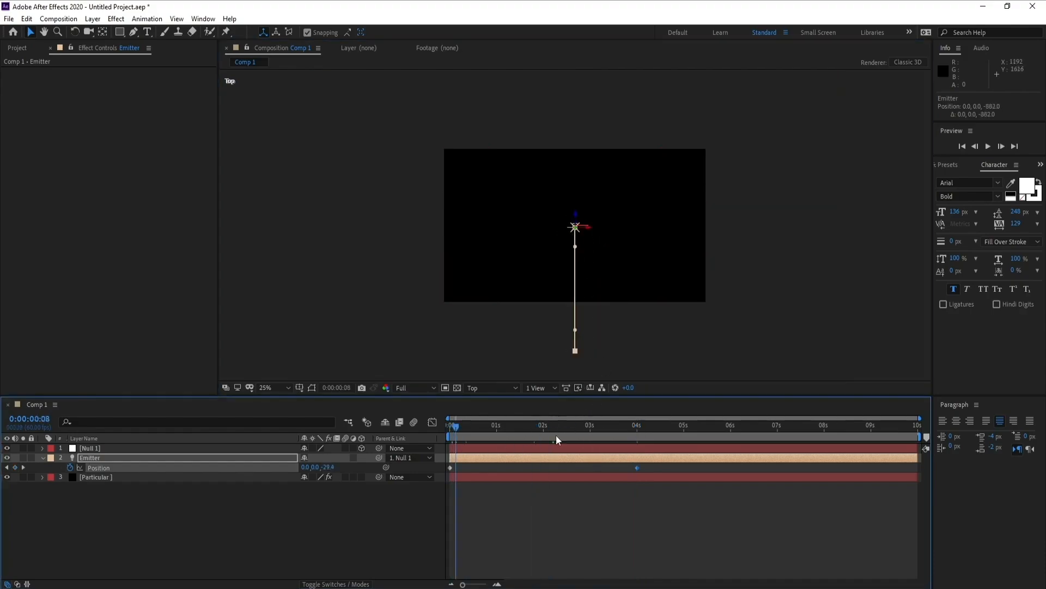
left_click_drag(483, 431, 624, 430)
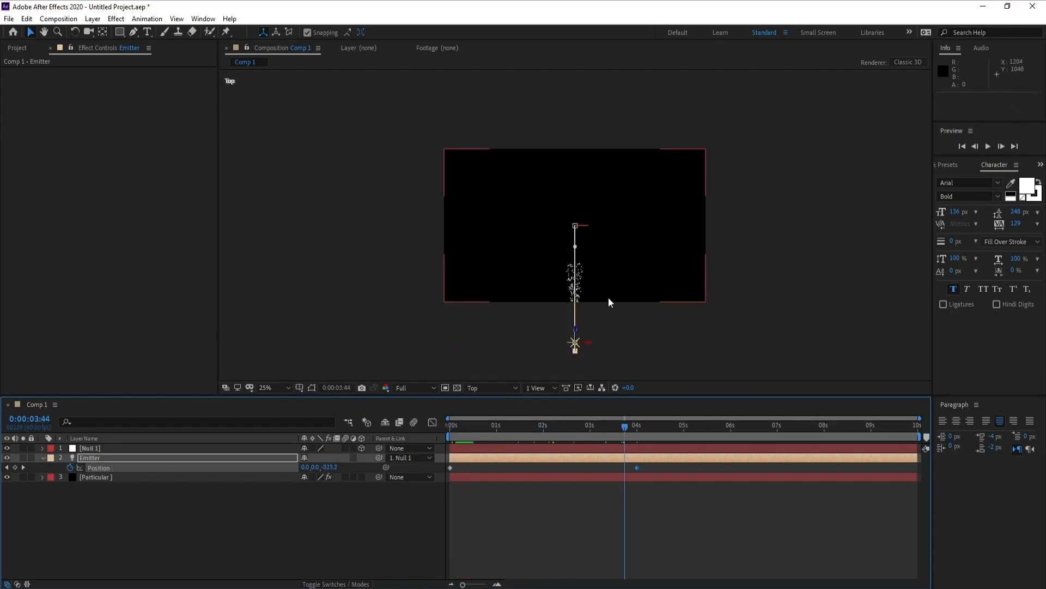
scroll(608, 297, "up", 2)
key("space")
left_click_drag(607, 308, 598, 285)
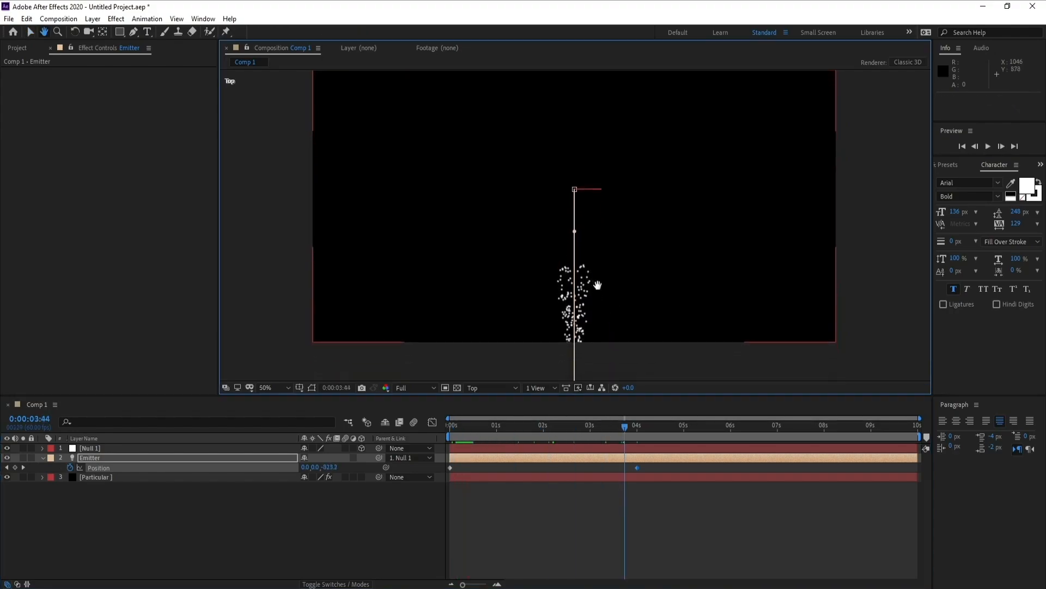
Keyframe the null's Y Rotation from 0 at the start to 3 revolutions at about 4 seconds, and preview the motion.
left_click_drag(471, 430, 278, 440)
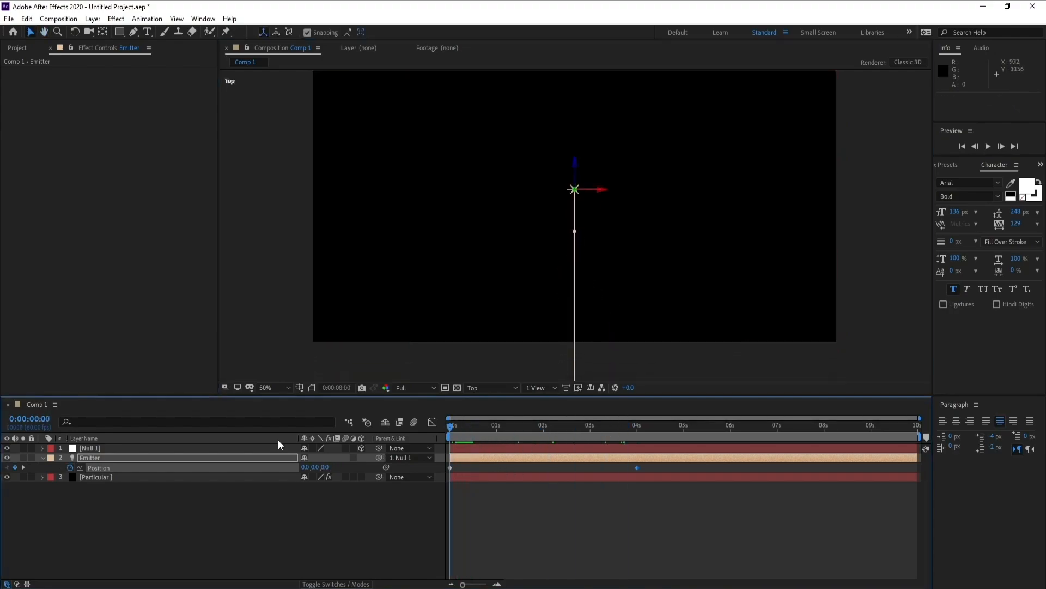
left_click(99, 449)
key("r")
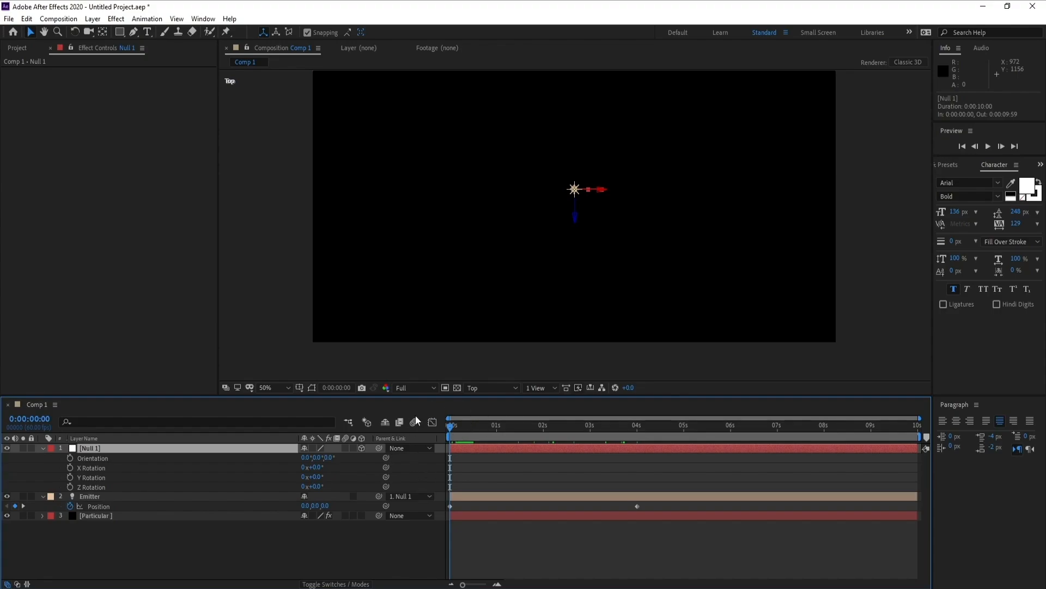
left_click(70, 477)
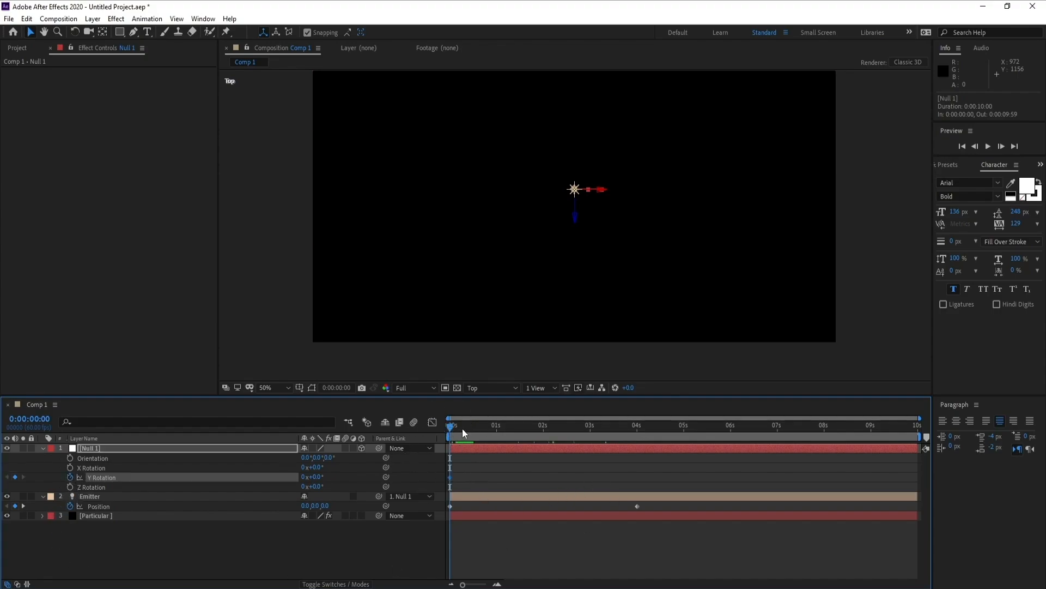
left_click_drag(464, 433, 637, 430)
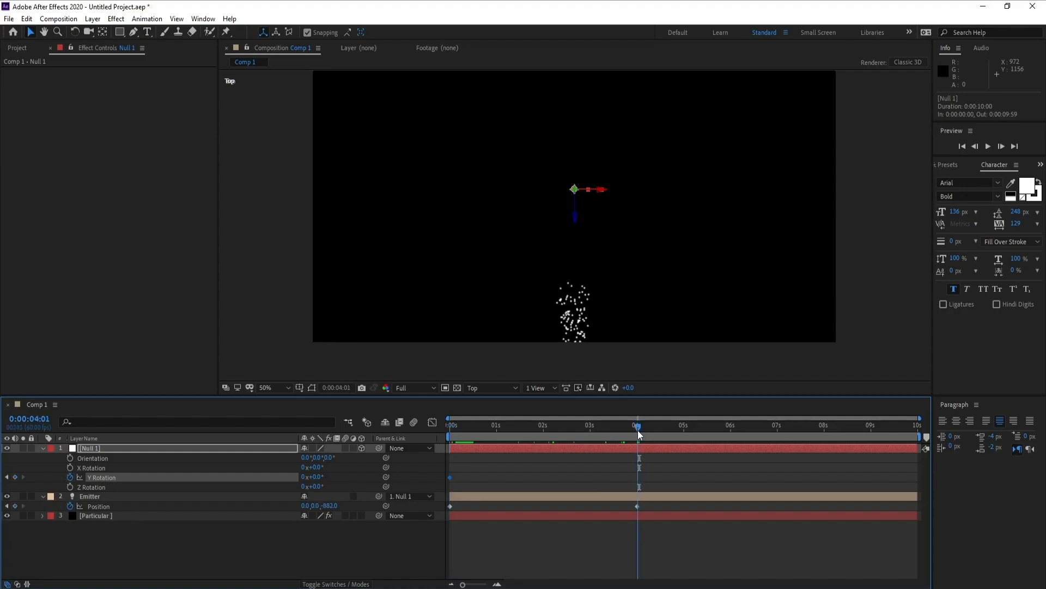
left_click(302, 478)
type("3")
key("Return")
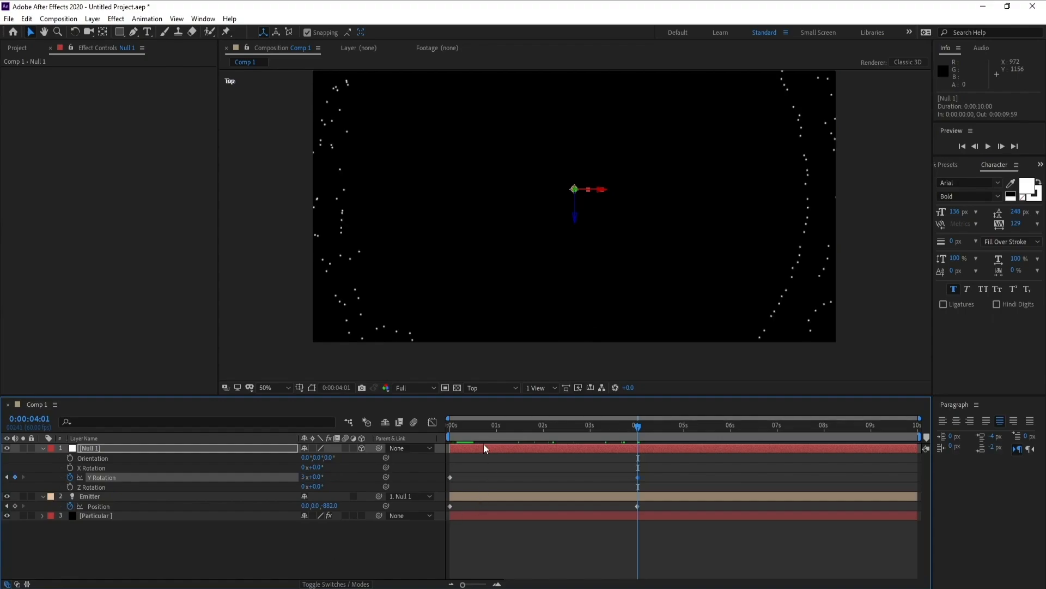
left_click_drag(479, 430, 573, 439)
key("space")
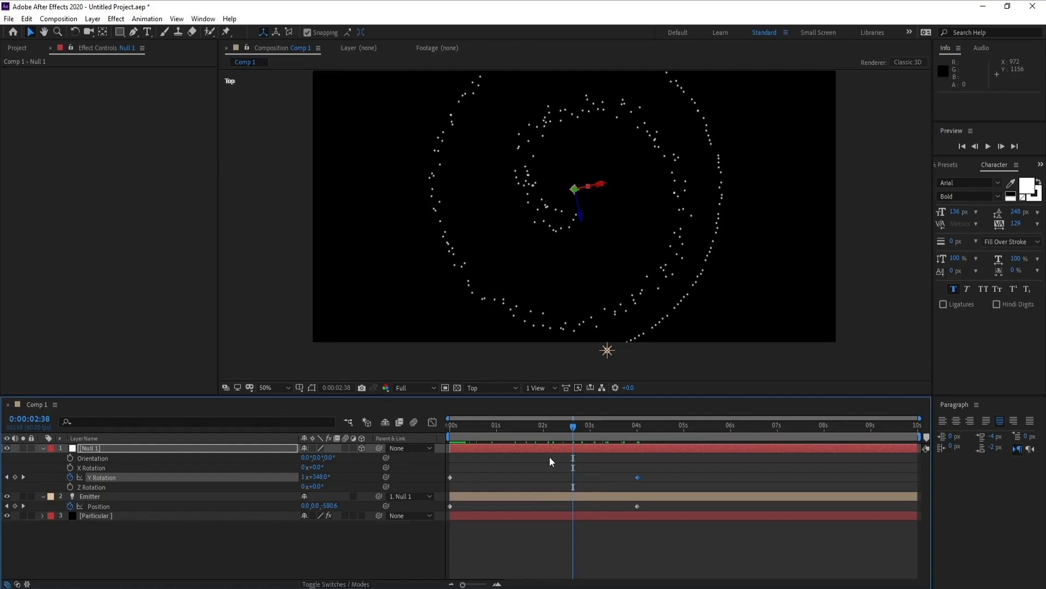
Switch to the Active Camera view, add a 50mm two-node camera, and orbit it to look down on the particle spiral.
left_click(490, 387)
left_click(493, 400)
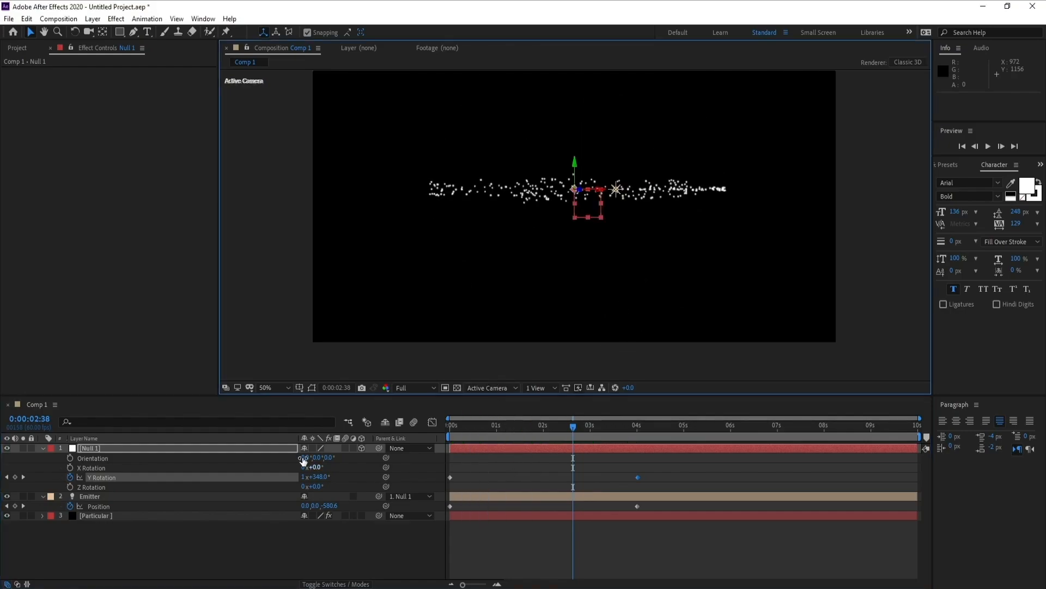
left_click(93, 18)
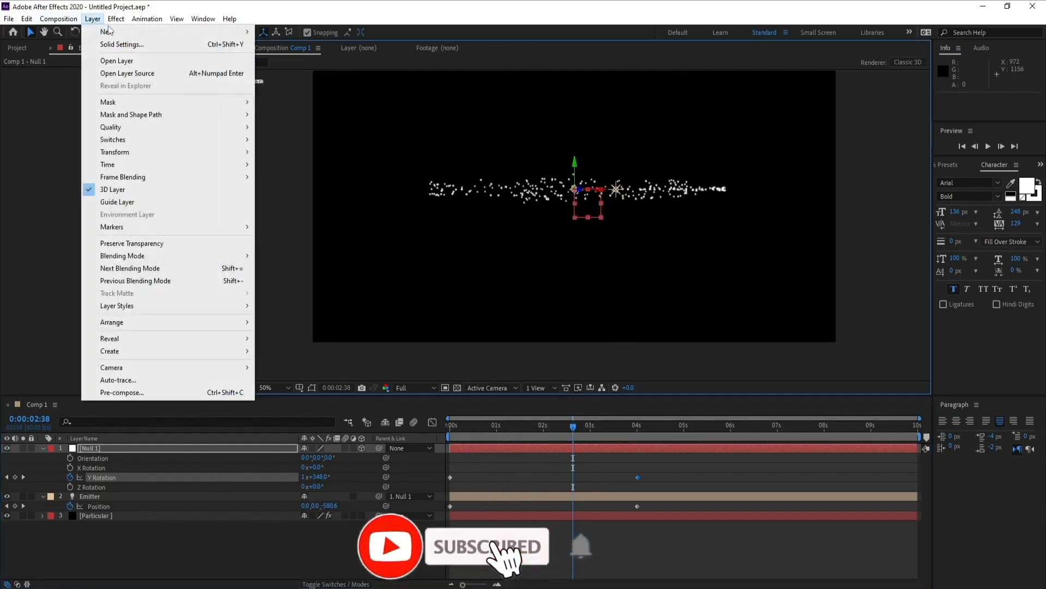
mouse_move(109, 31)
left_click(284, 68)
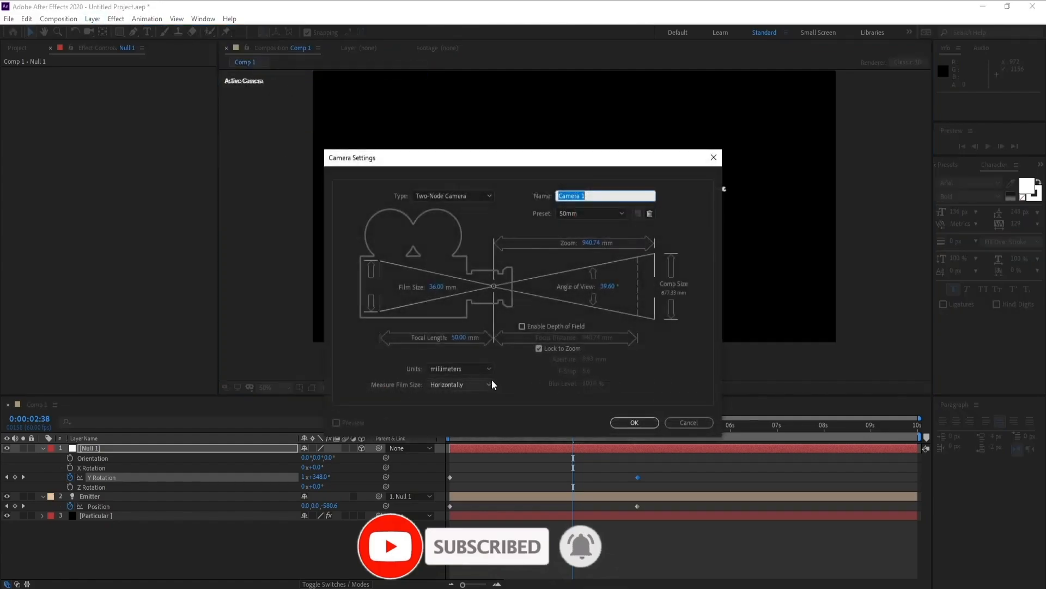
left_click(627, 422)
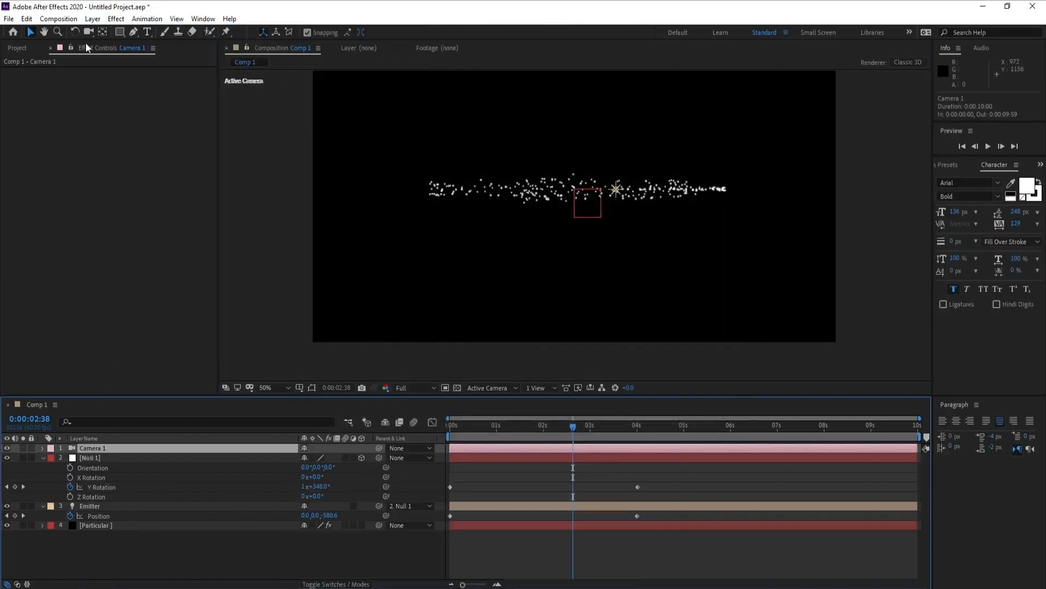
left_click(88, 32)
left_click_drag(580, 180, 575, 241)
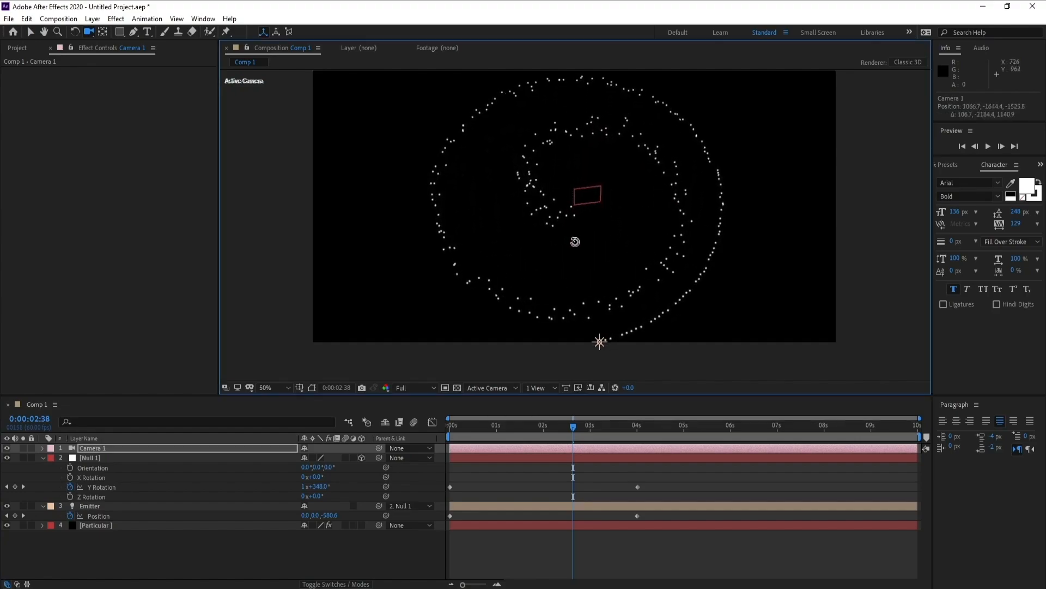
Add a new null object and rename it Camera Target.
left_click(93, 19)
mouse_move(109, 31)
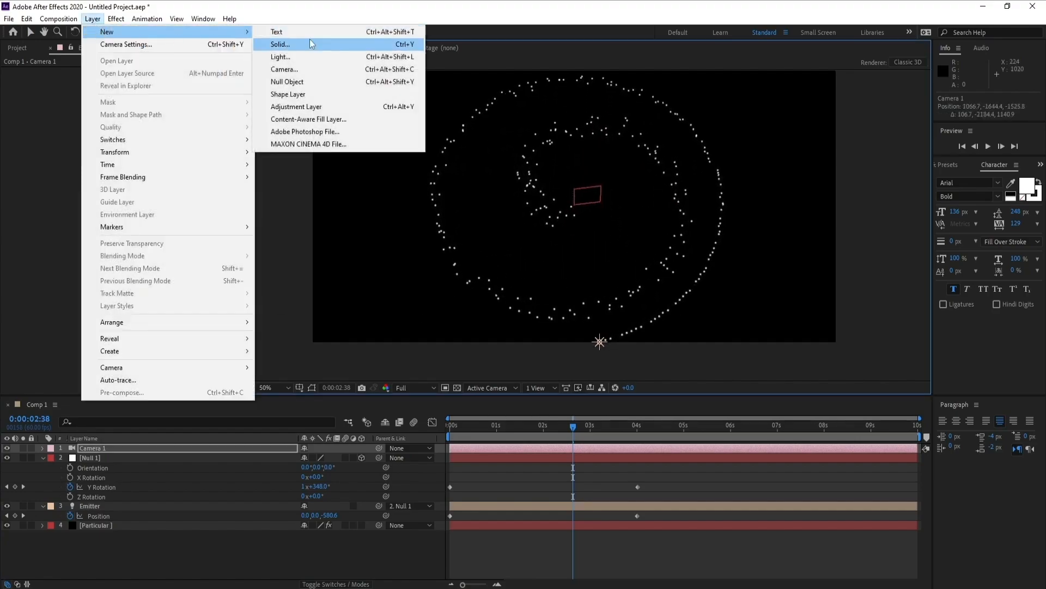
left_click(312, 81)
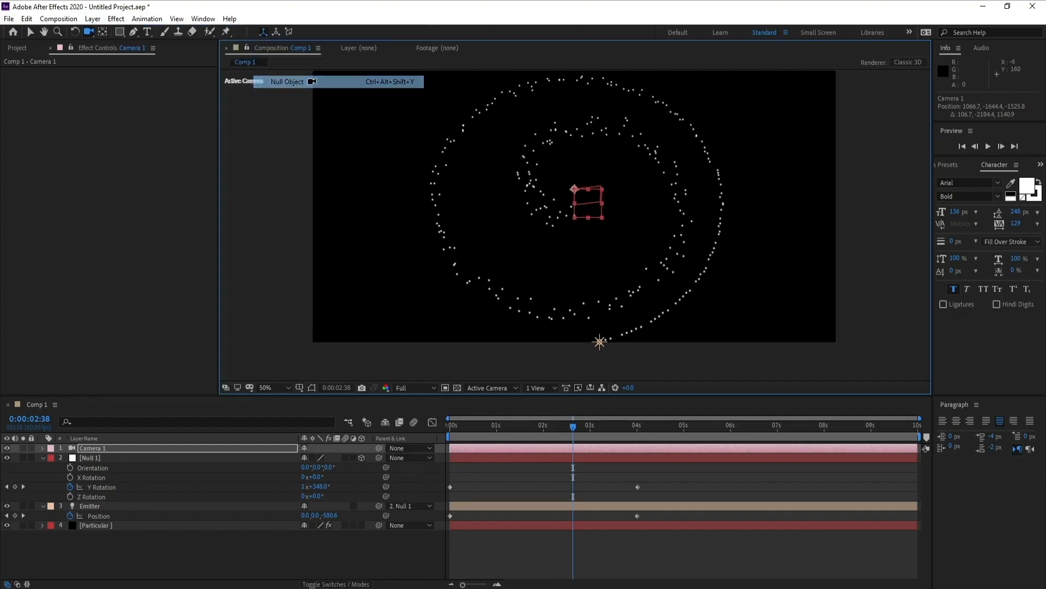
right_click(102, 452)
left_click(164, 439)
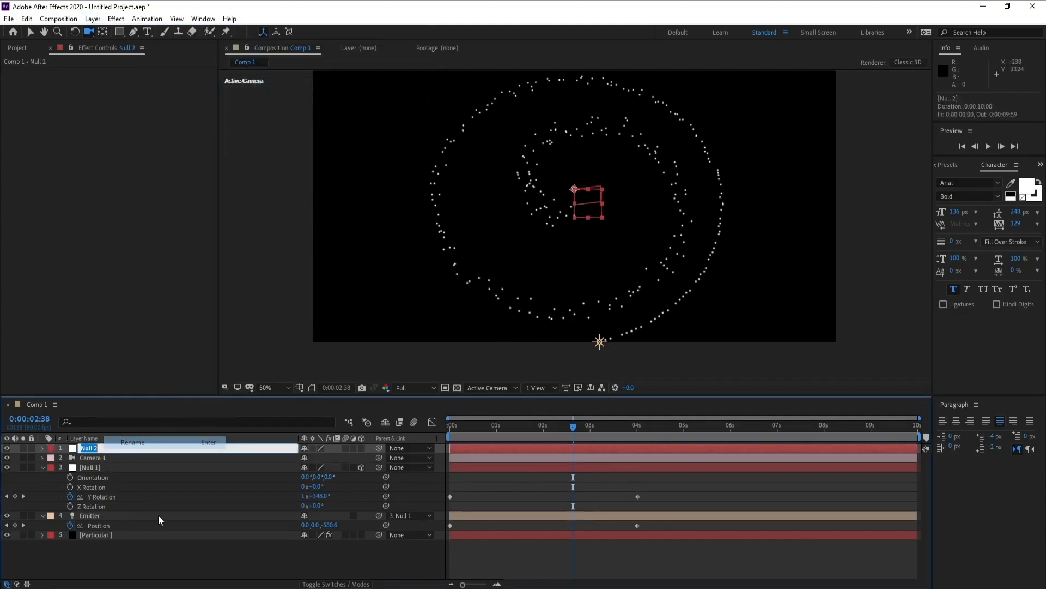
type("C")
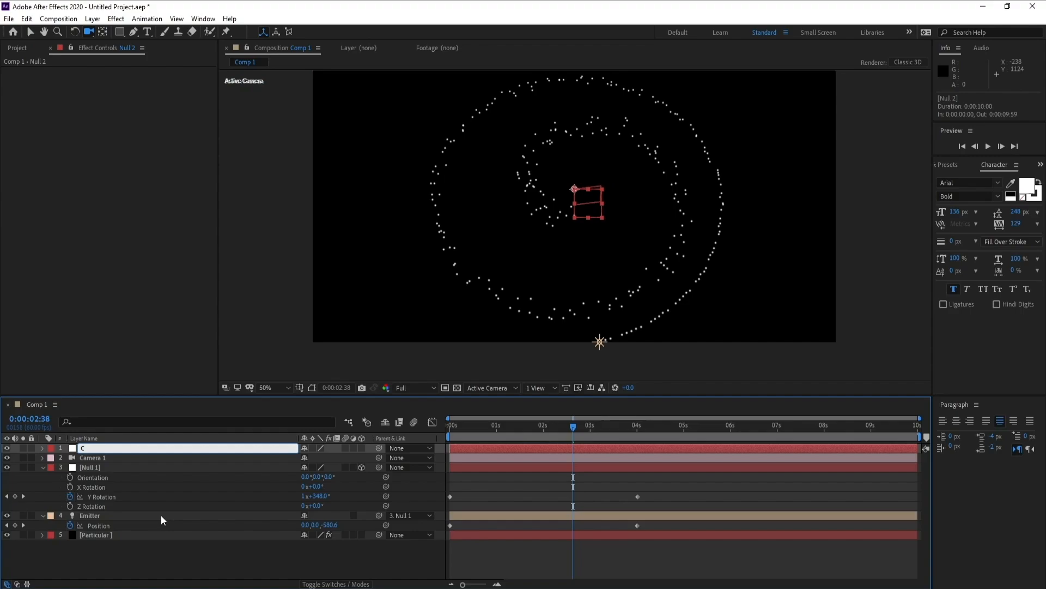
type("amera Target")
key("Return")
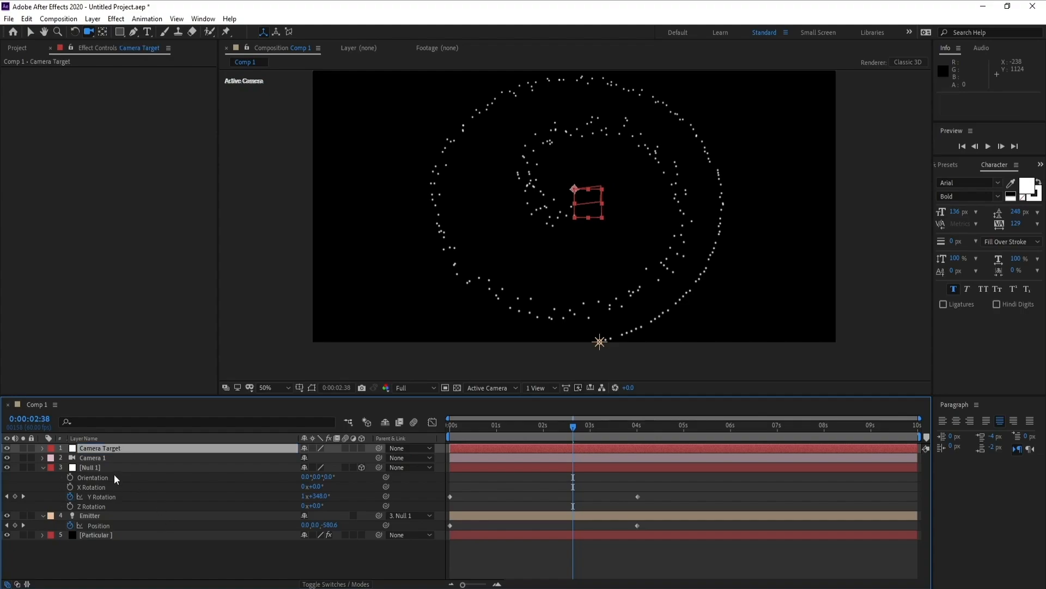
Parent Camera 1 to the Camera Target null and make that null a 3D layer.
left_click(98, 458)
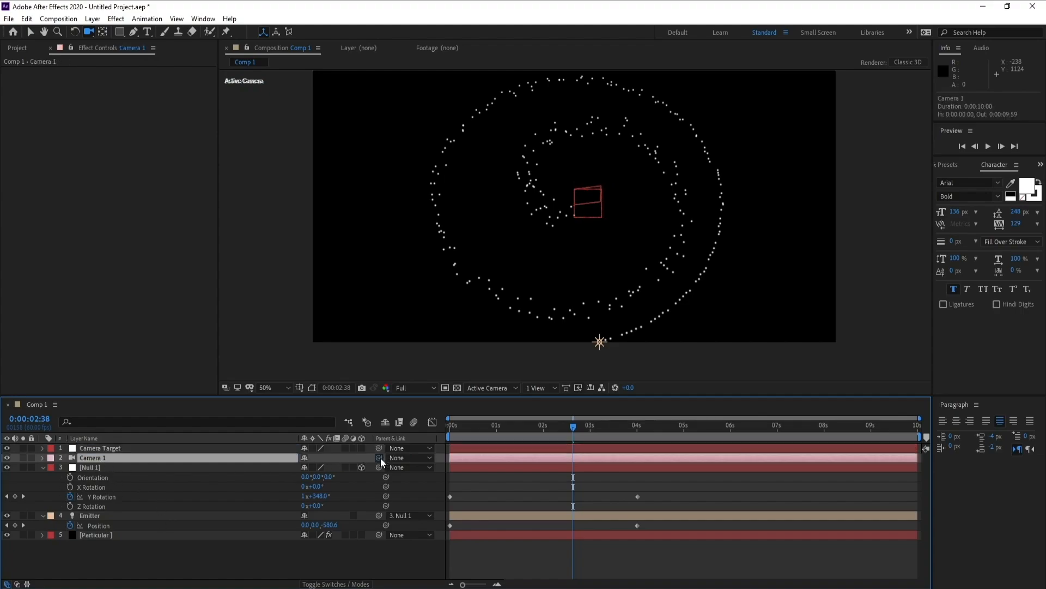
left_click_drag(379, 458, 107, 450)
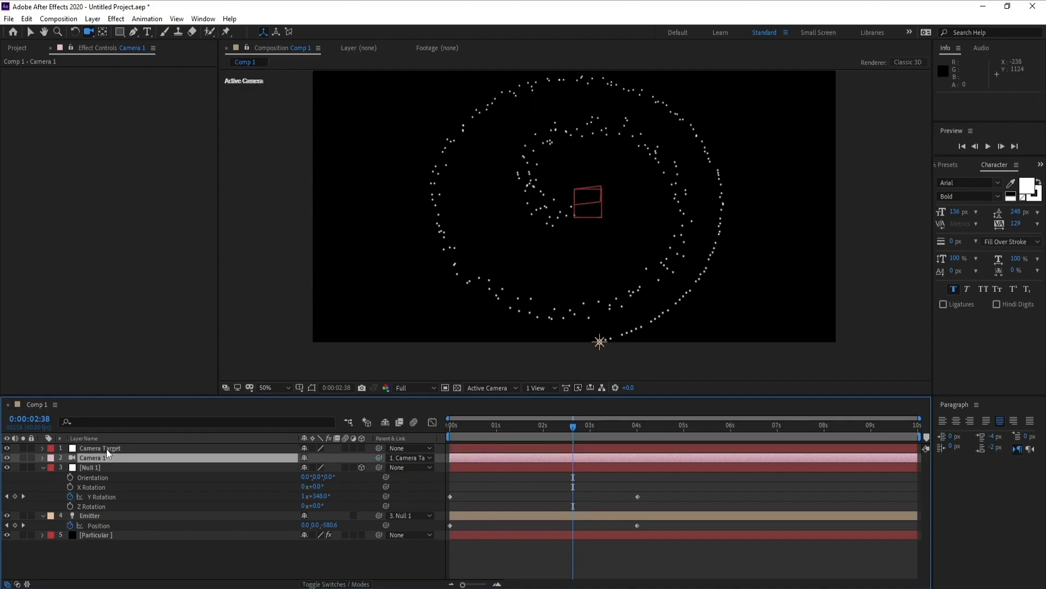
key("r")
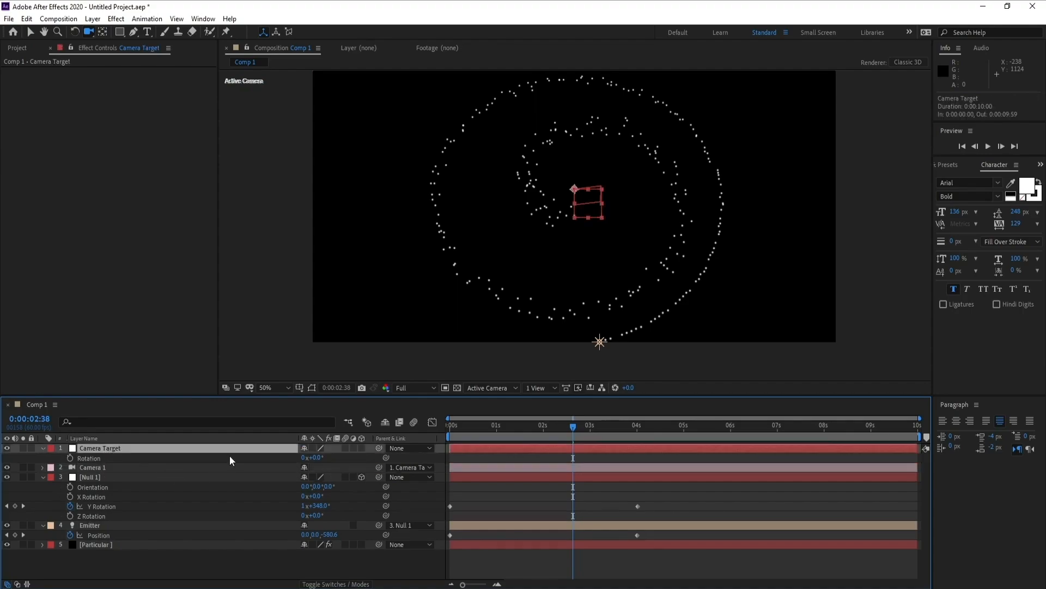
left_click(361, 448)
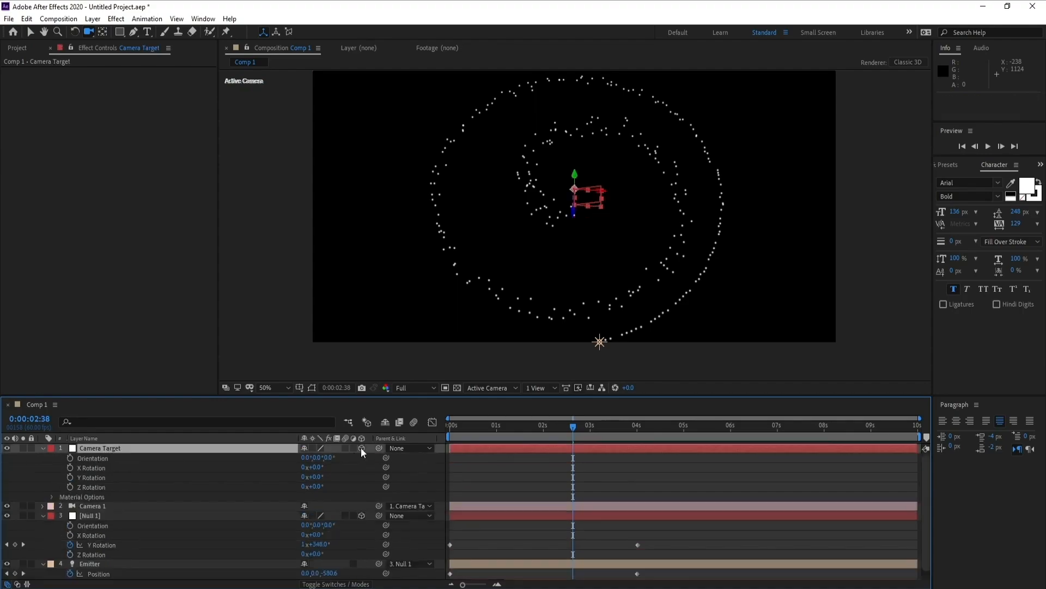
Set Camera Target's X Rotation to 11° and Z Rotation to 37°, and preview the spiral from the tilted camera.
mouse_move(315, 486)
left_mouse_down()
mouse_move(340, 486)
mouse_move(323, 472)
mouse_move(330, 476)
left_mouse_up()
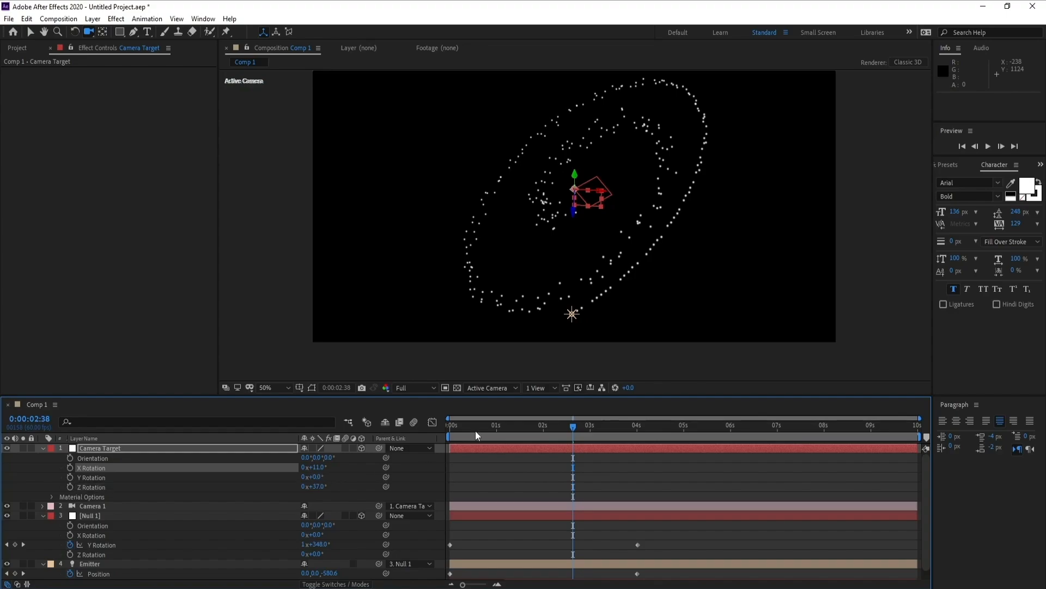
left_click_drag(473, 430, 447, 441)
key("space")
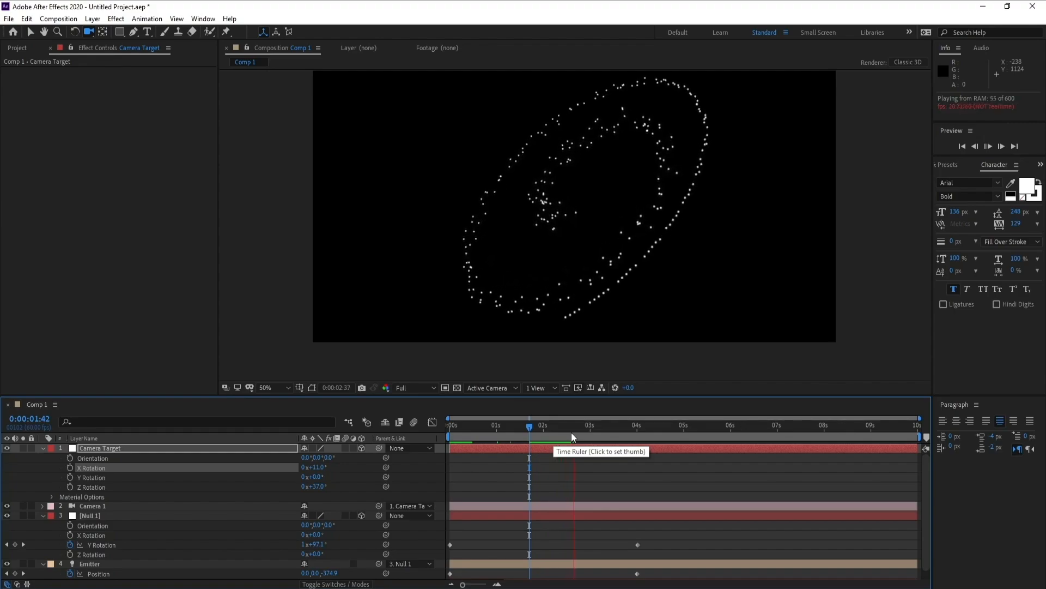
key("space")
left_click_drag(610, 431, 548, 449)
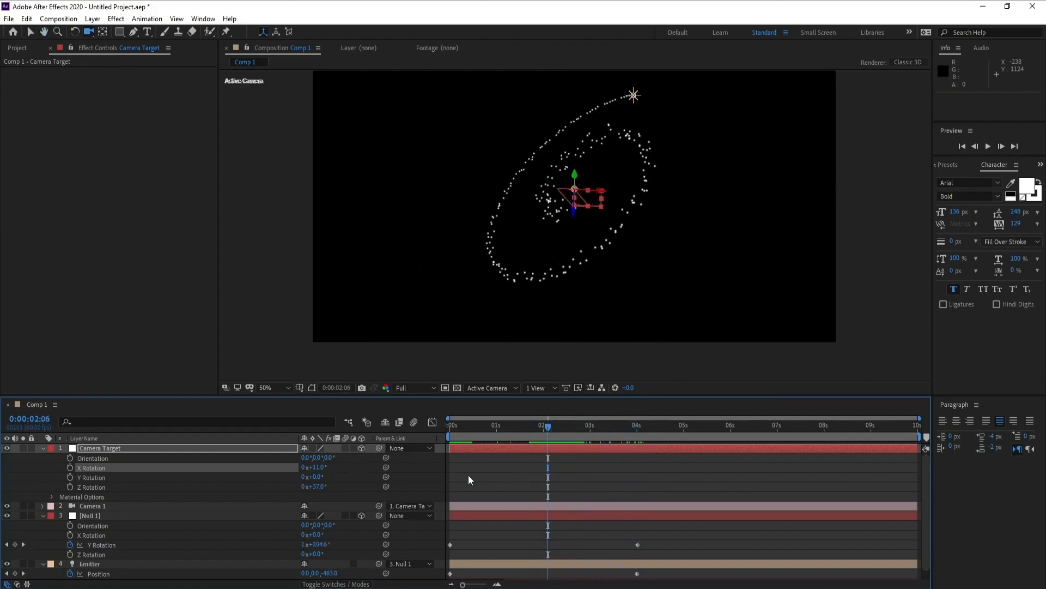
Greatly increase the Particular effect's master Particles/sec to make a dense particle trail.
scroll(118, 548, "down", 1)
left_click(108, 575)
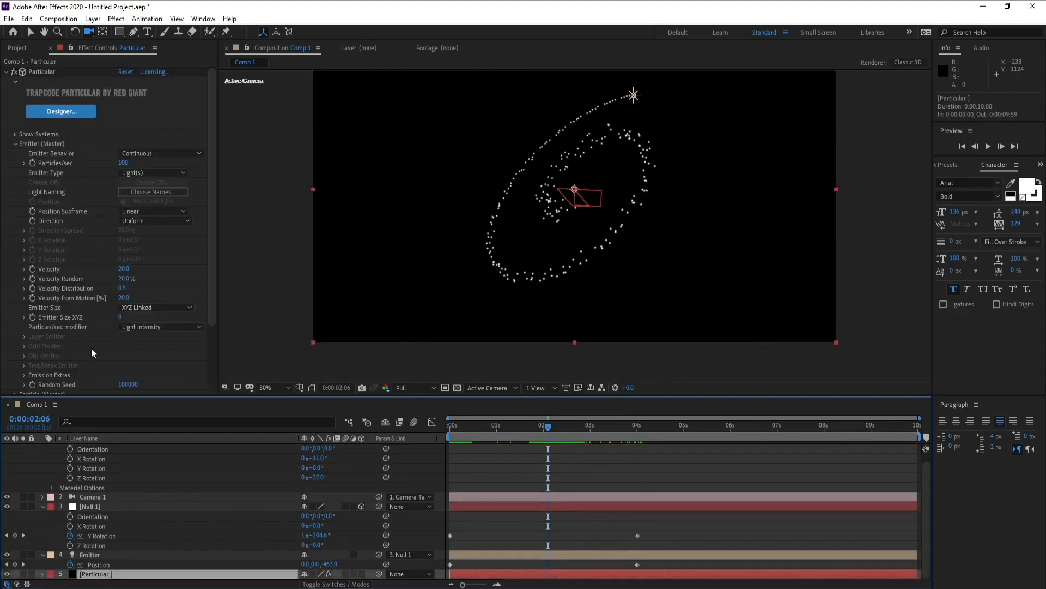
left_click(125, 163)
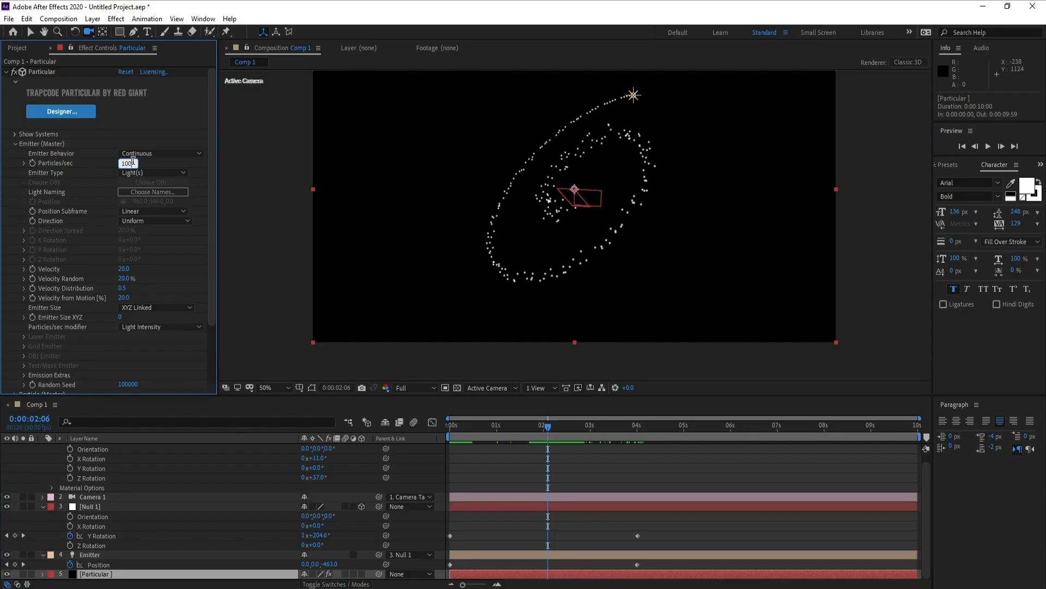
key("Return")
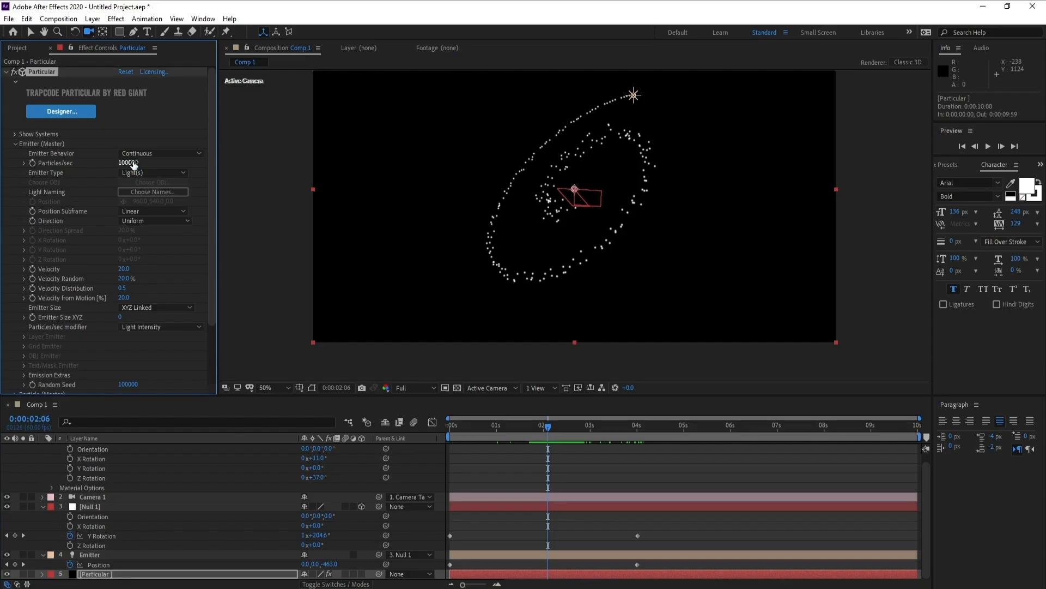
Set Particular's master particle Life to 6 seconds and Size to 1.
left_click(15, 143)
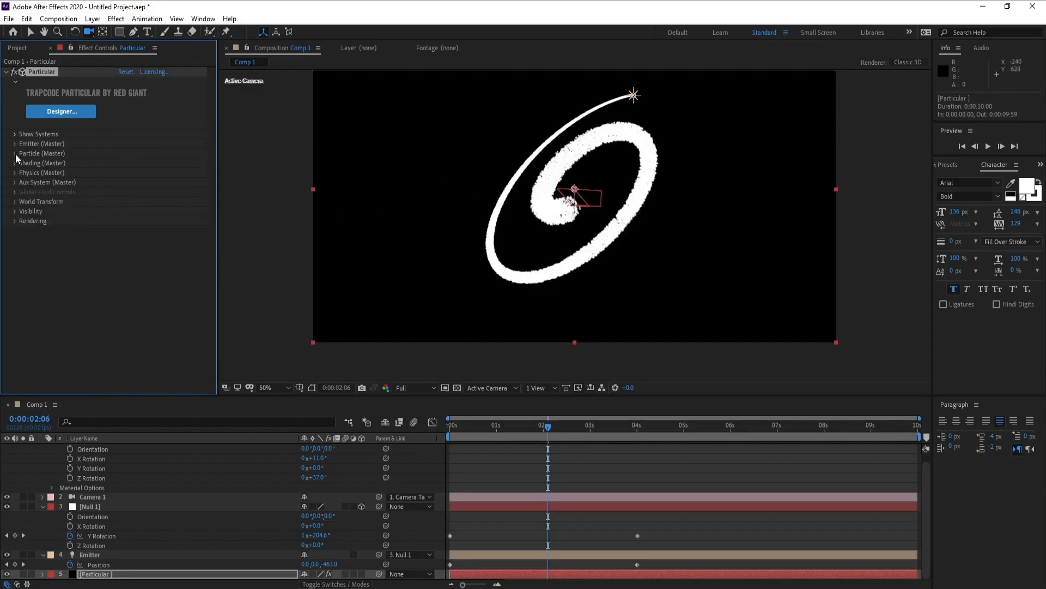
left_click(15, 153)
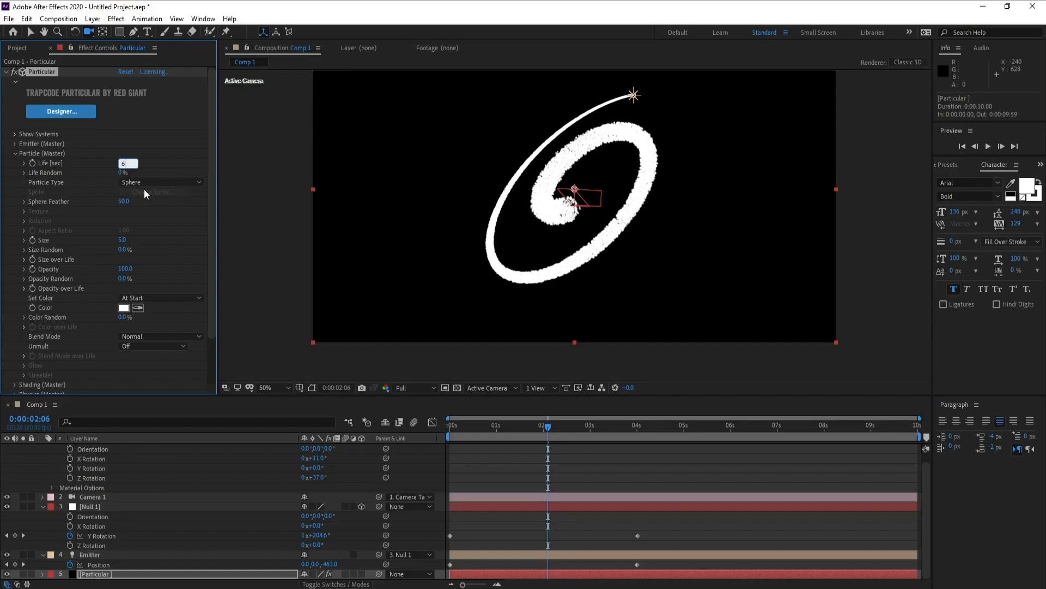
type("6")
key("Return")
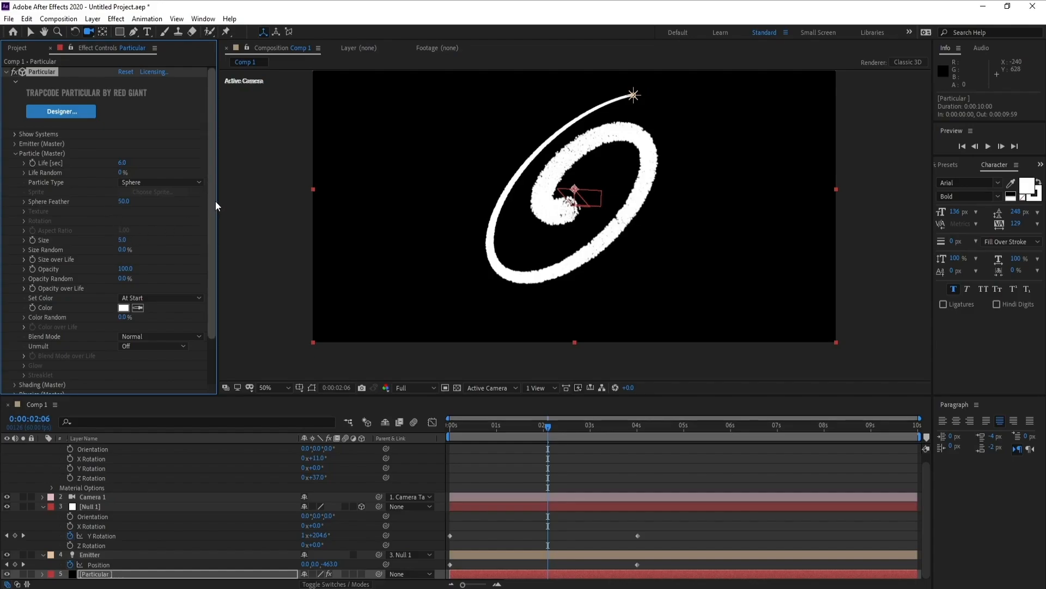
scroll(215, 200, "down", 1)
left_click(121, 227)
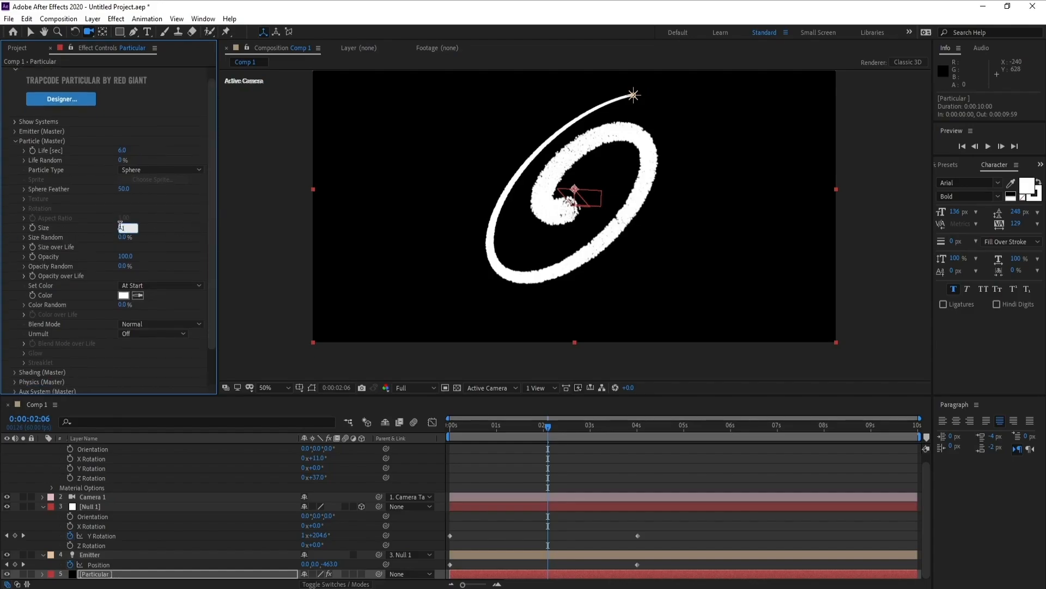
type("1")
key("Return")
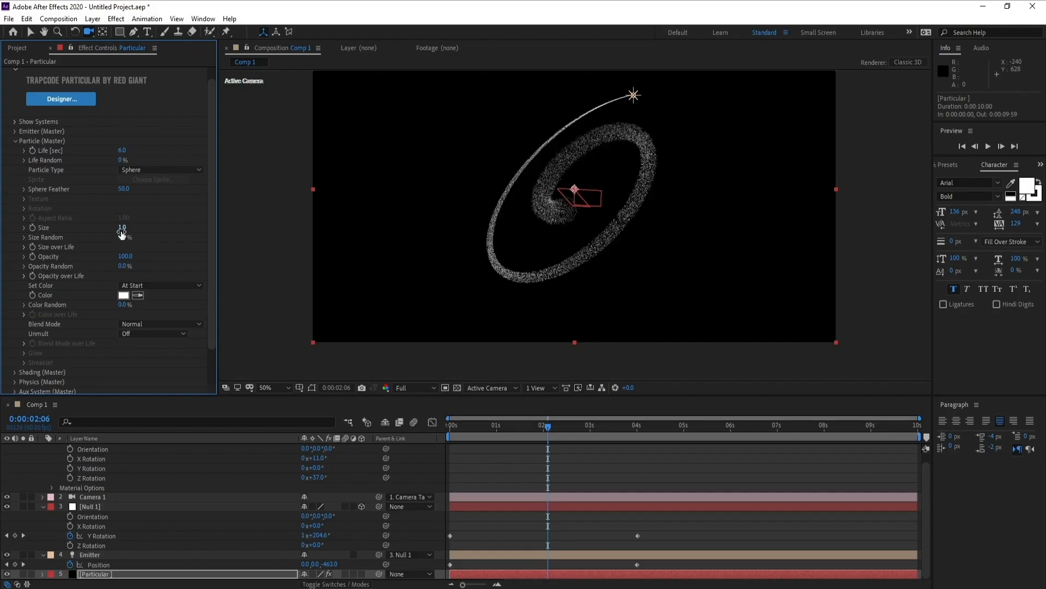
Apply the linearly decreasing preset to Particular's Opacity over Life curve.
scroll(211, 212, "down", 1)
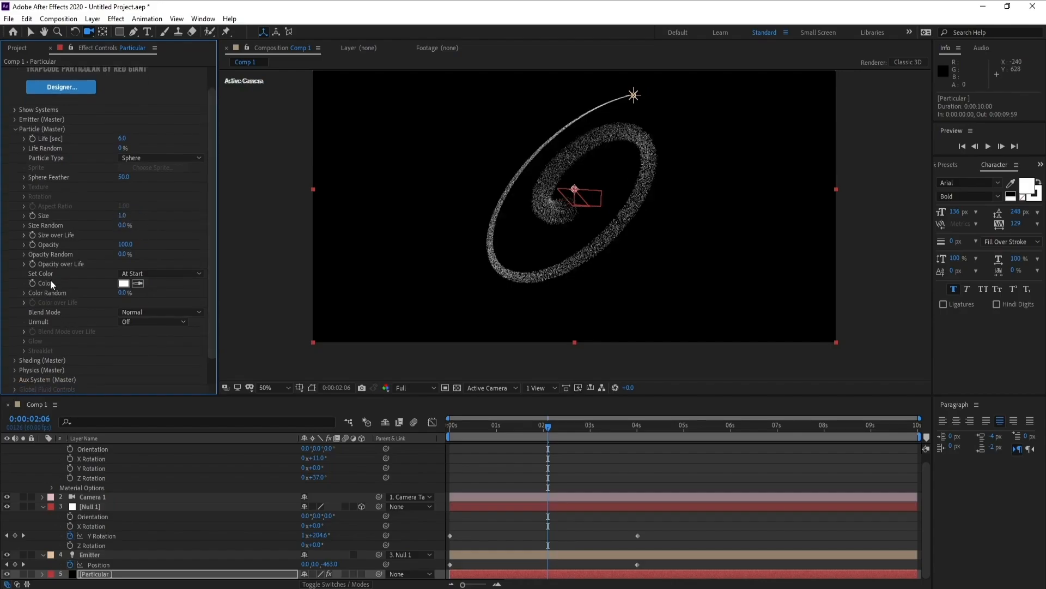
left_click(24, 265)
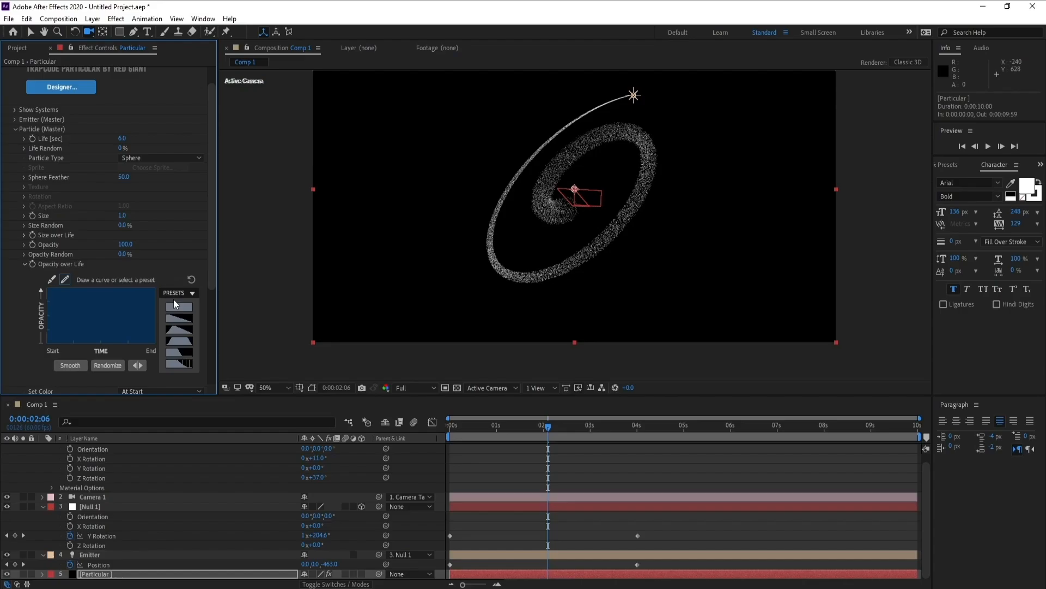
left_click(179, 318)
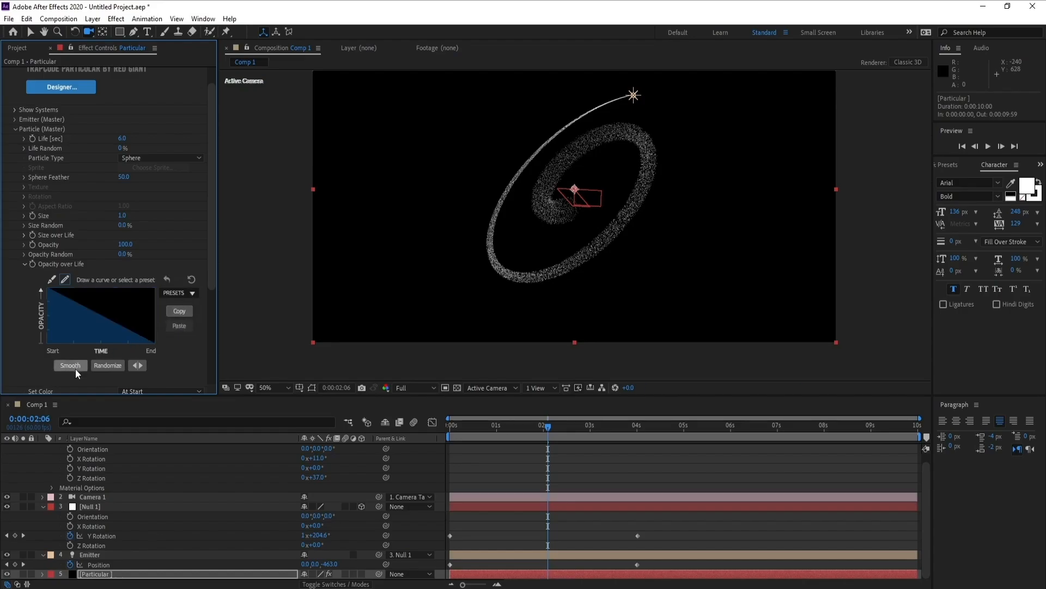
Apply the linearly decreasing preset to Particular's Size over Life curve.
left_click(24, 235)
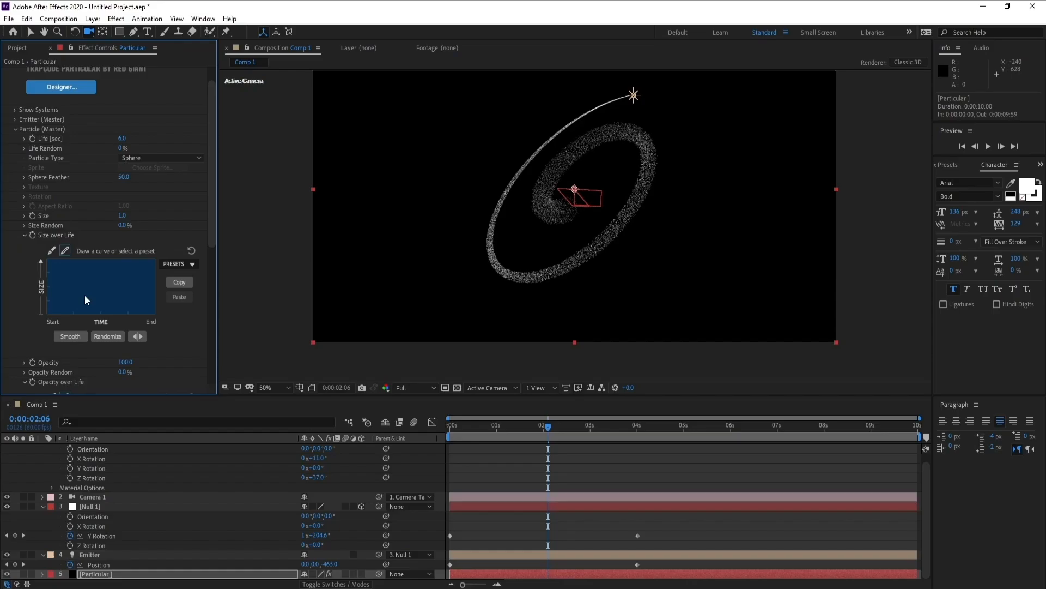
left_click(185, 264)
left_click(184, 291)
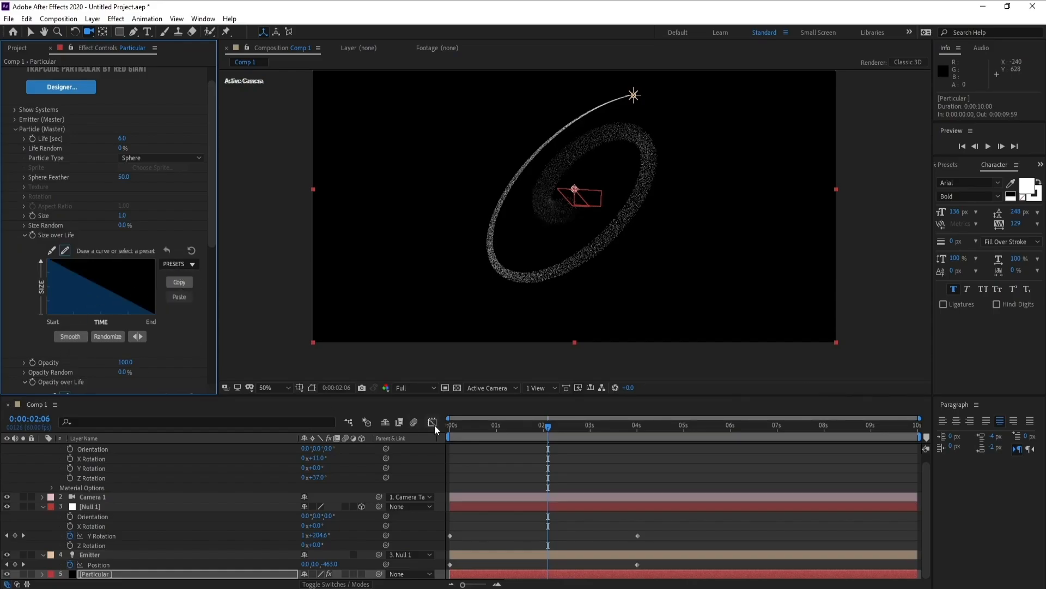
Move the Emitter light's last Position keyframe to 0:00:05:20 and preview the wider spiral.
left_click_drag(559, 430, 654, 434)
left_click_drag(636, 565, 697, 562)
left_click_drag(657, 431, 632, 450)
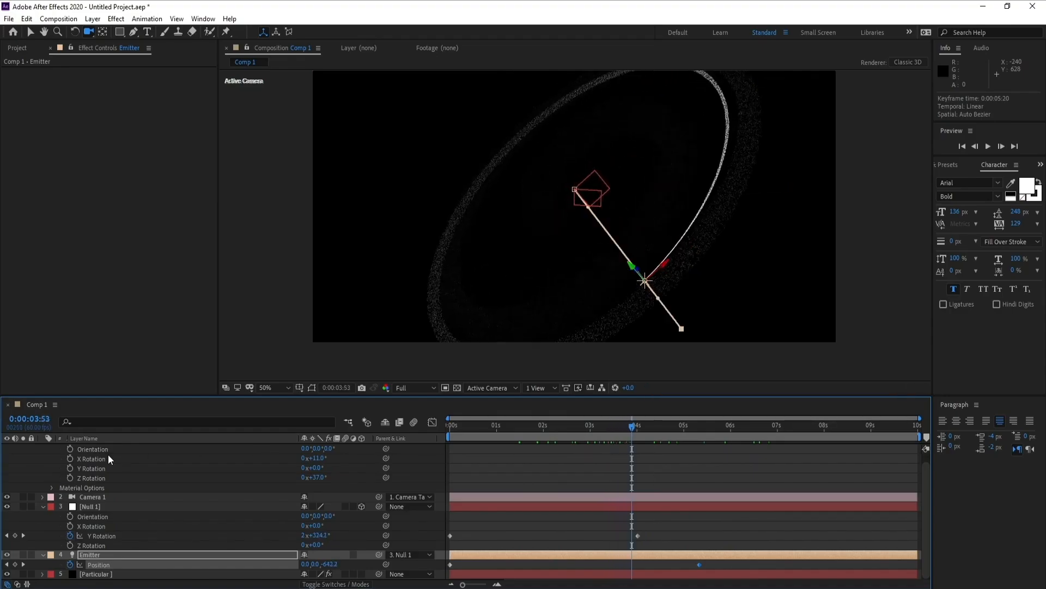
Set the Set Color option of Particular's master particle to Over Life.
scroll(108, 454, "up", 1)
scroll(117, 461, "down", 1)
left_click(99, 571)
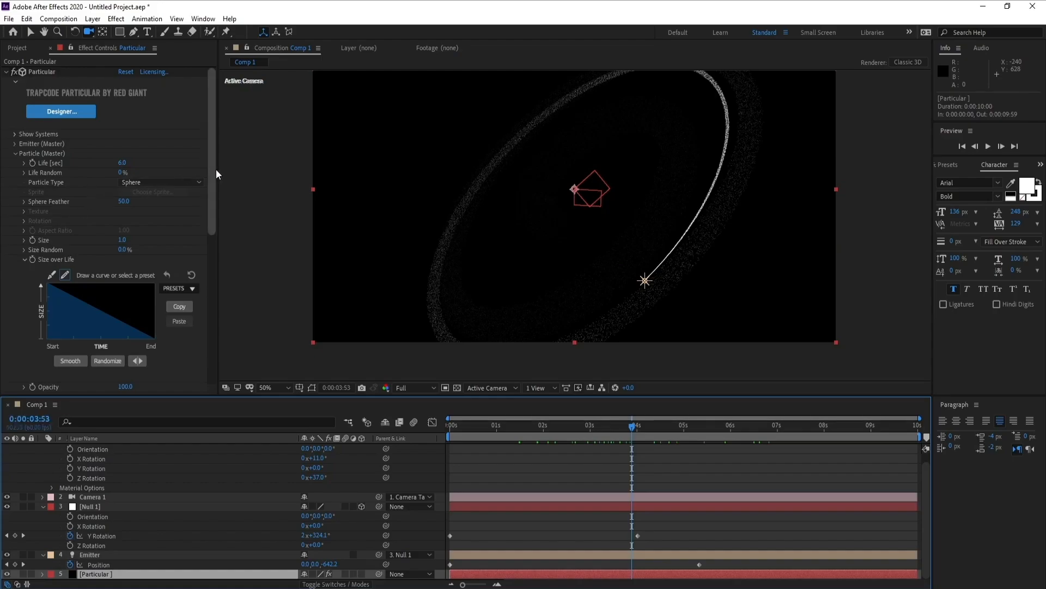
left_click_drag(213, 171, 218, 300)
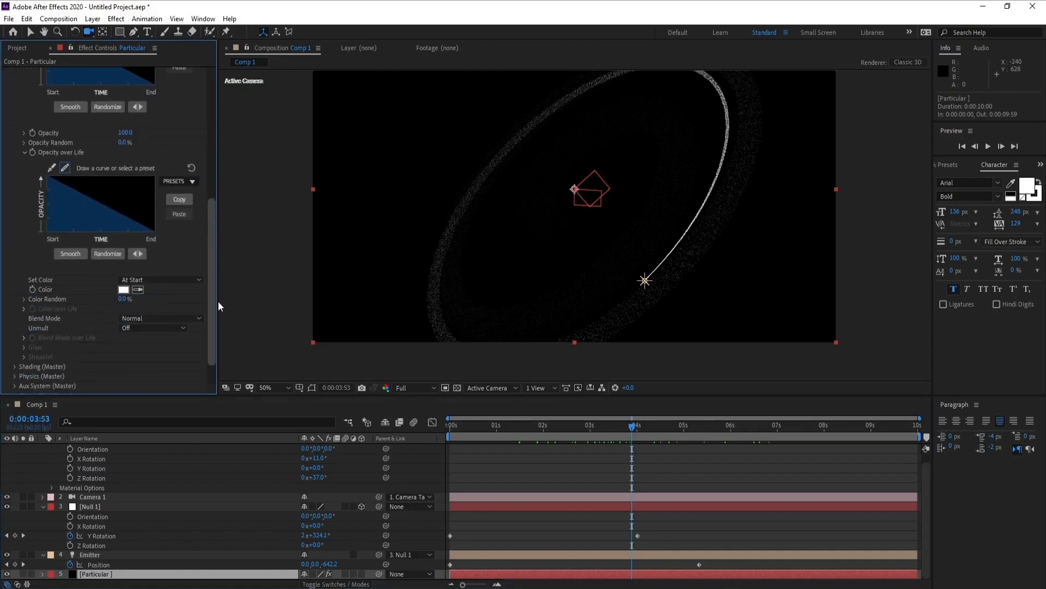
left_click(146, 278)
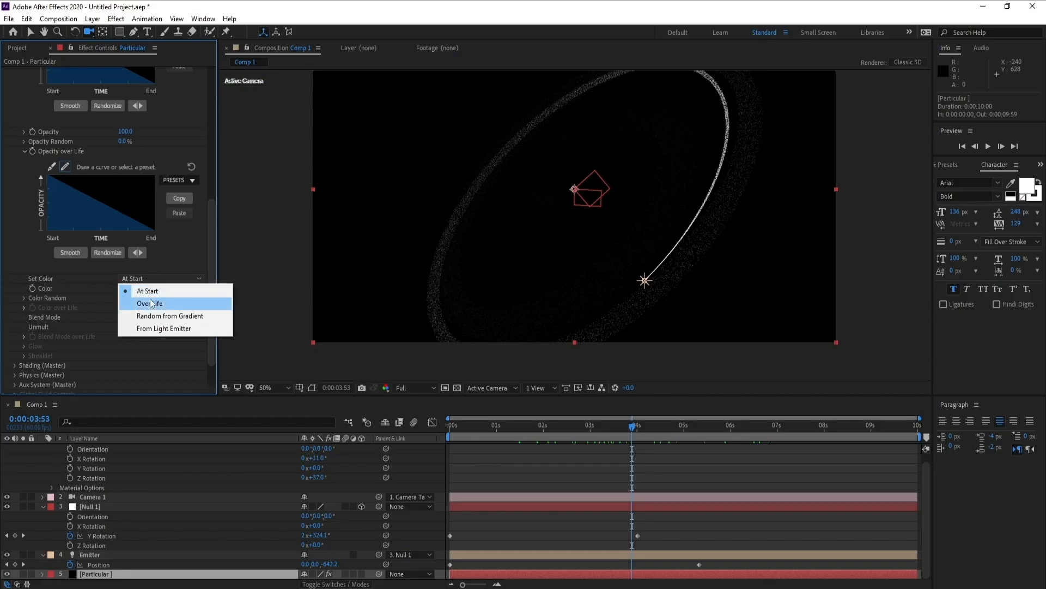
left_click(152, 303)
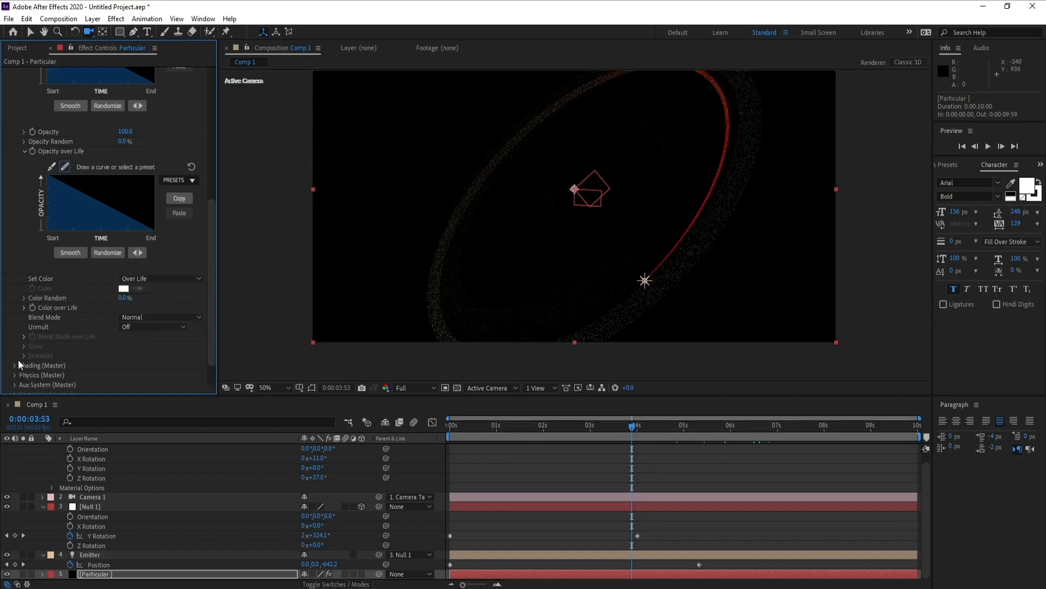
Apply the white-cyan-blue gradient preset to Particular's Color over Life ramp and preview the recoloured trail.
left_click(24, 308)
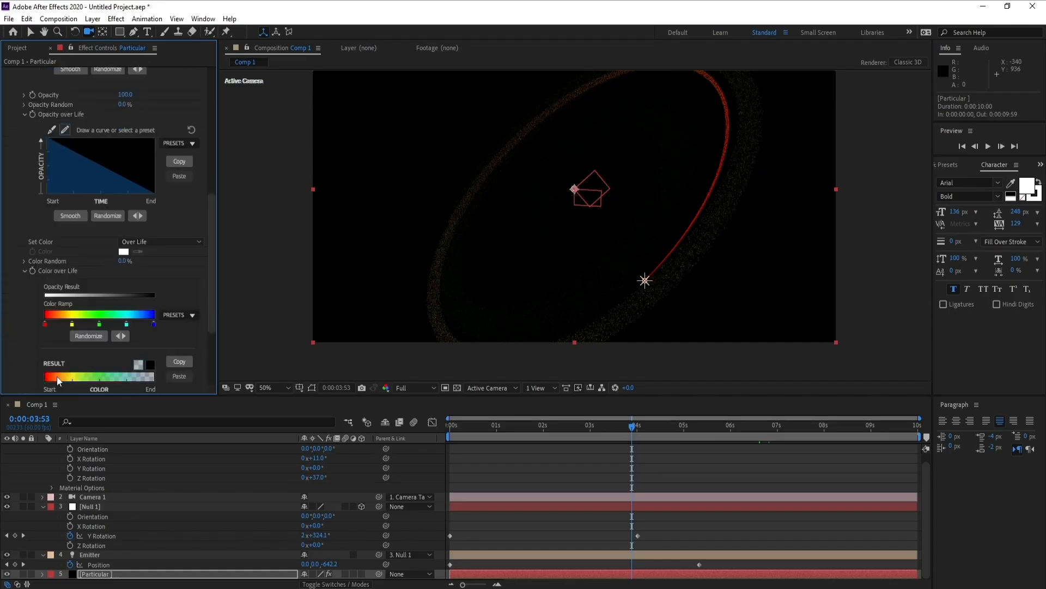
left_click(194, 317)
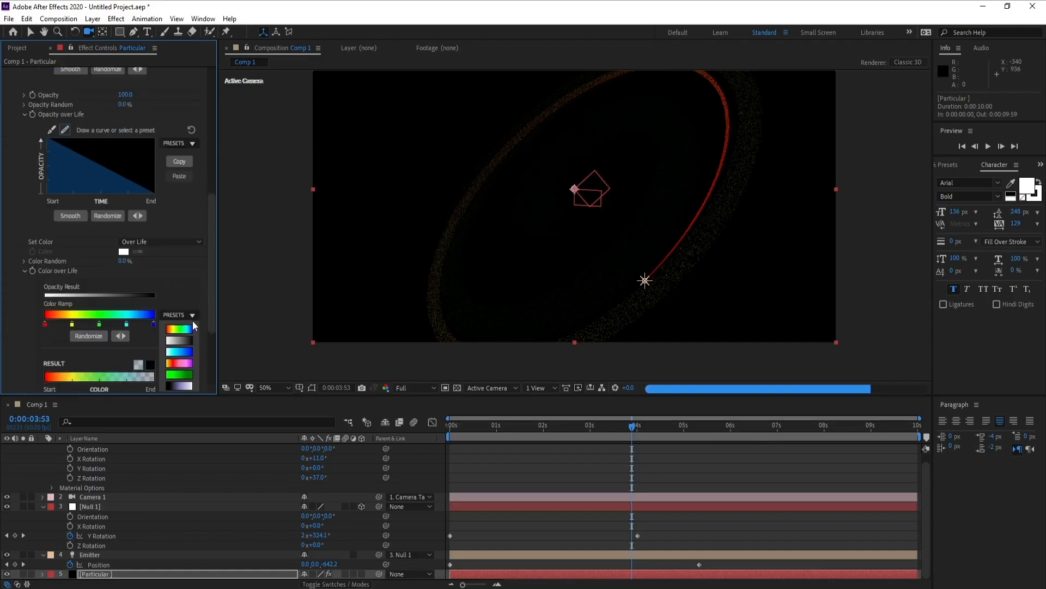
left_click(183, 353)
left_click_drag(633, 428, 654, 430)
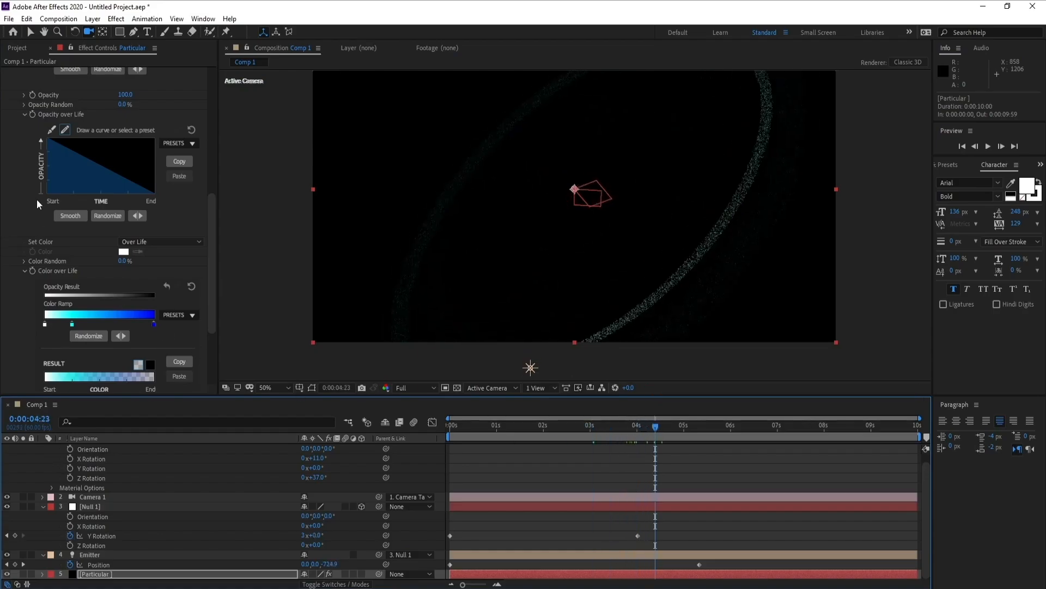
Add the Stylize Glow effect to the Particular layer and preview it on an earlier frame.
left_click(107, 572)
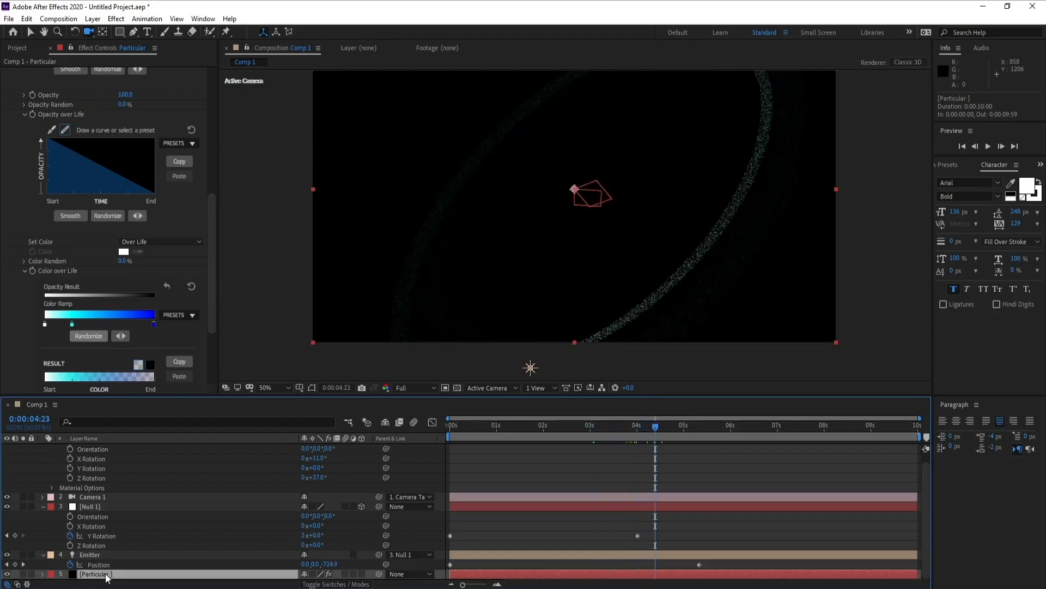
left_click(116, 18)
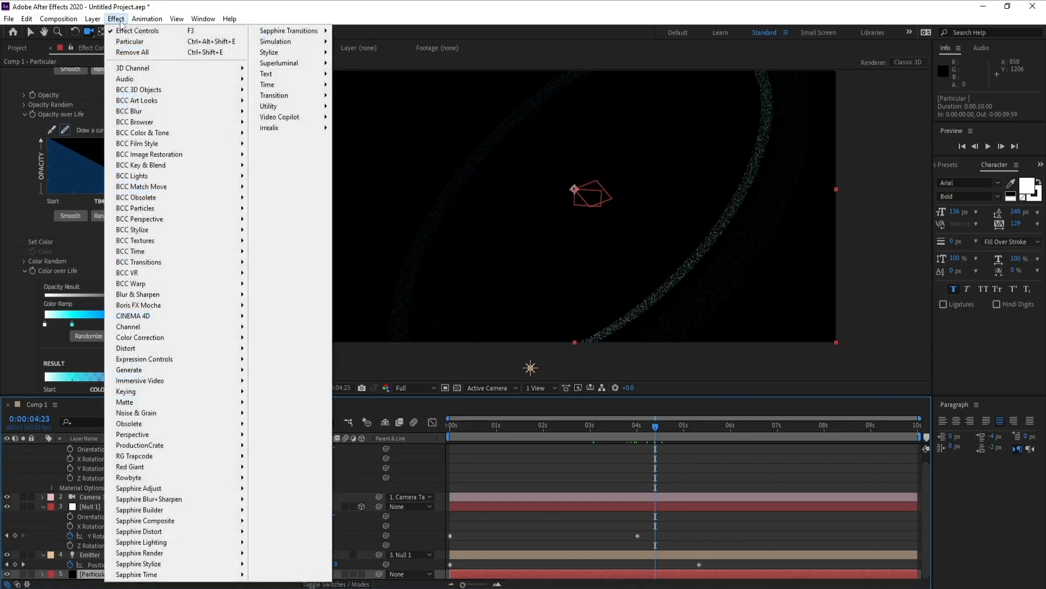
mouse_move(283, 53)
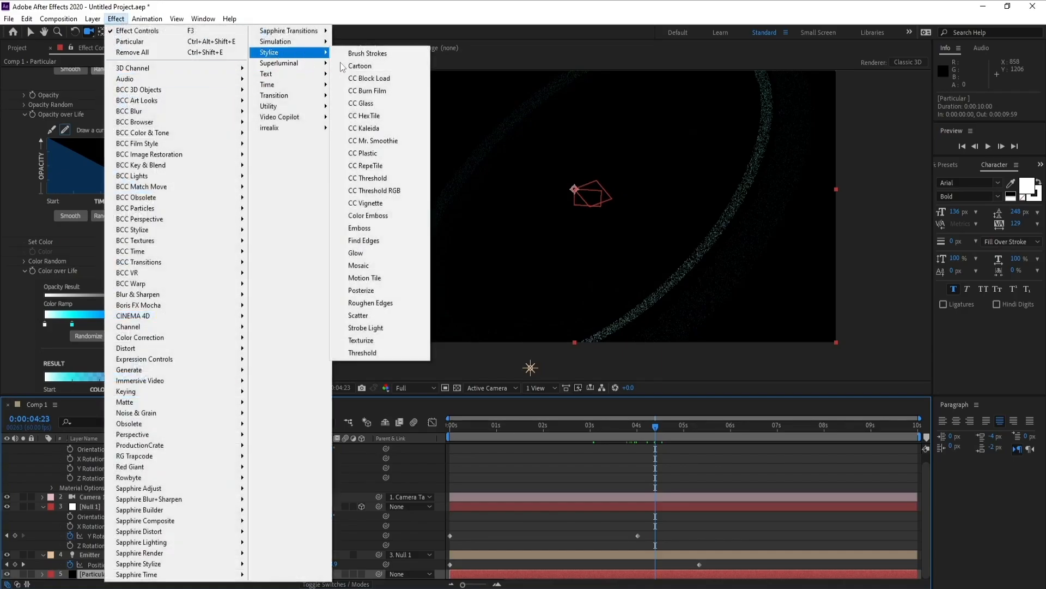
left_click(360, 254)
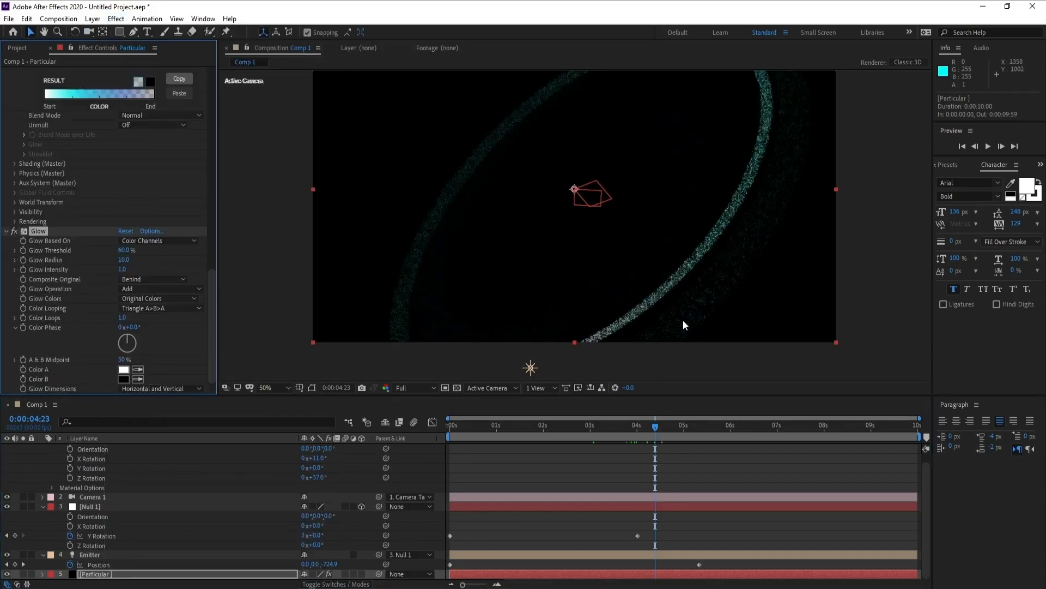
left_click_drag(649, 427, 620, 427)
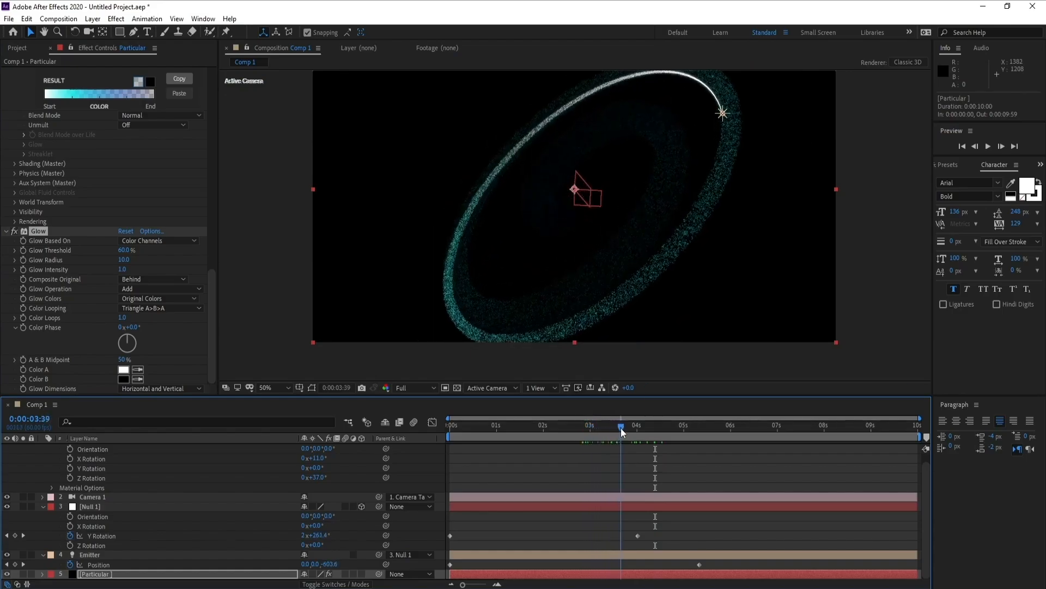
Duplicate the Glow effect and set the copy's Glow Threshold to 25%.
left_click(34, 231)
key("ctrl+d")
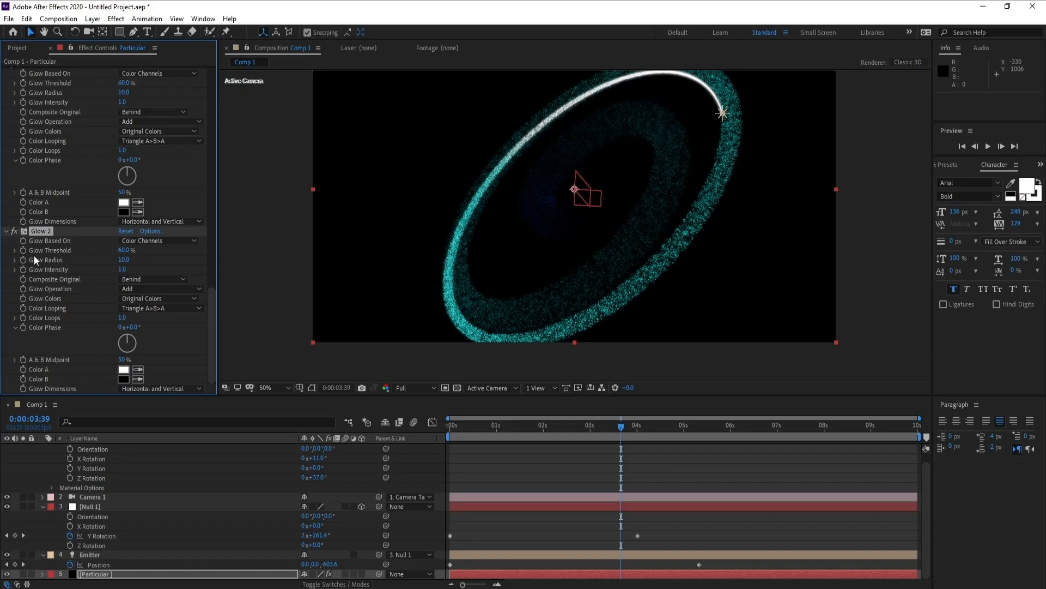
left_click(125, 250)
type("25")
key("Return")
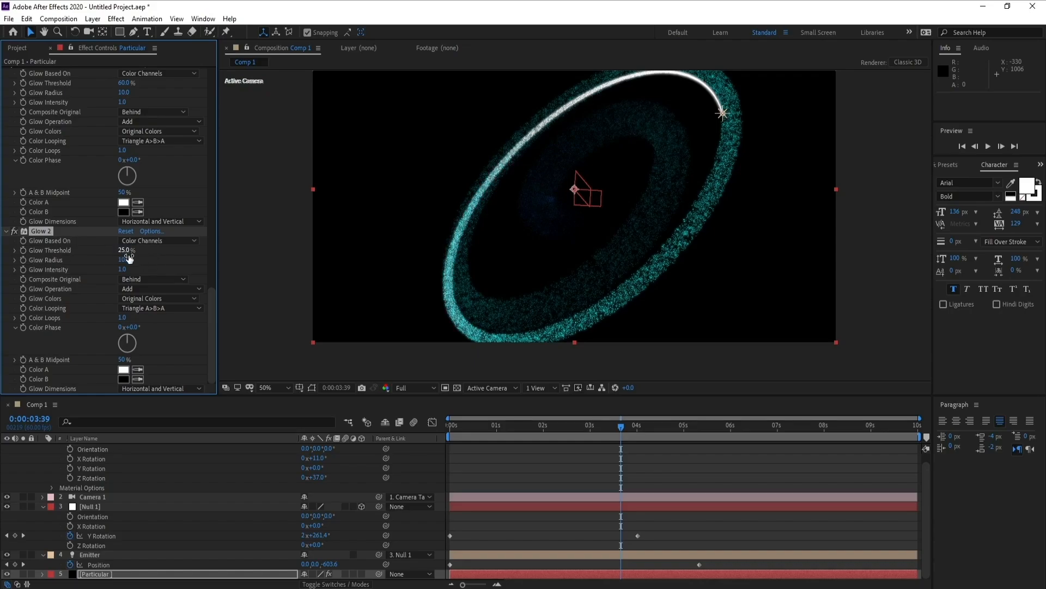
Set the second Glow effect's Glow Radius to 200.
left_click_drag(125, 260, 169, 266)
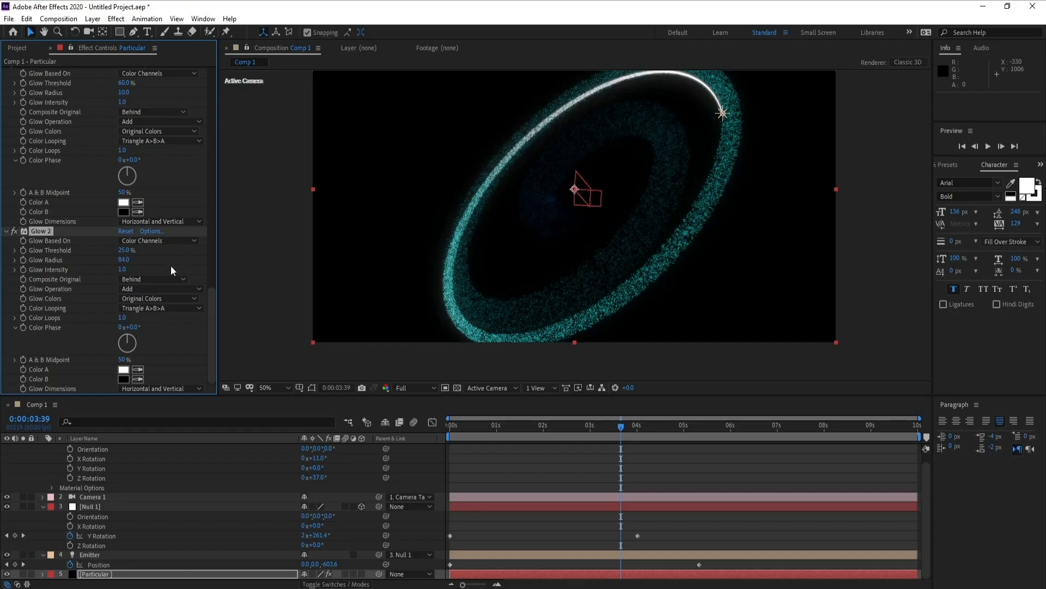
left_click(124, 260)
key("Return")
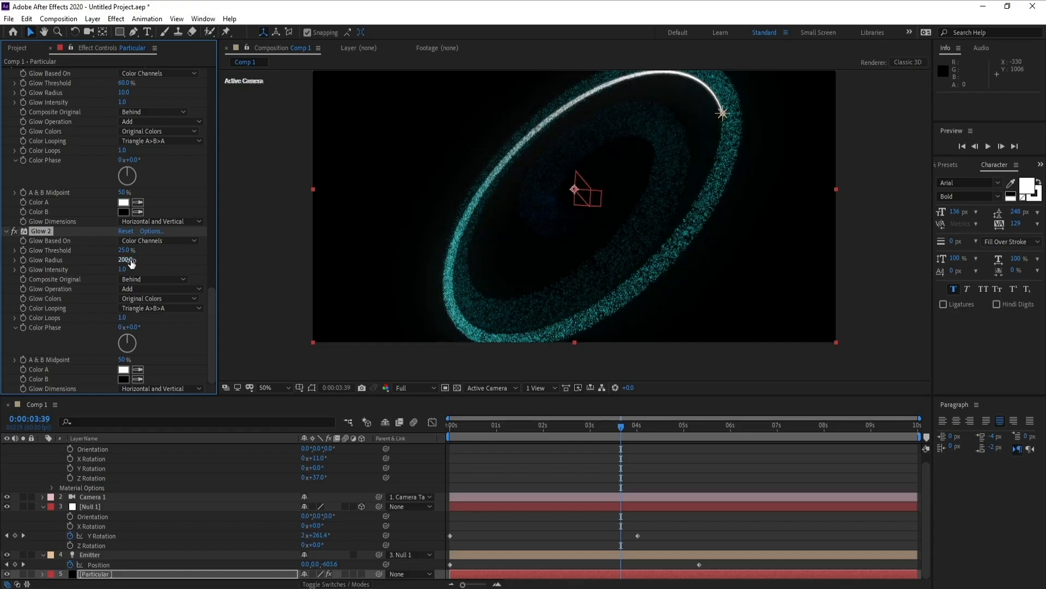
Set the second Glow's Glow Colors to A & B Colors and its Color Looping to Sawtooth B>A.
left_click(154, 299)
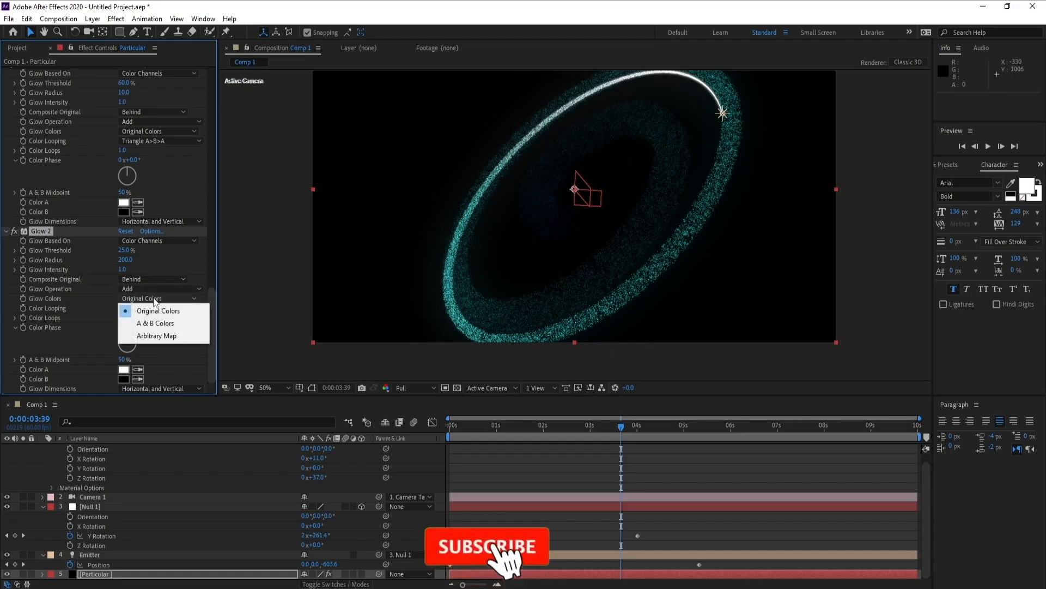
left_click(155, 323)
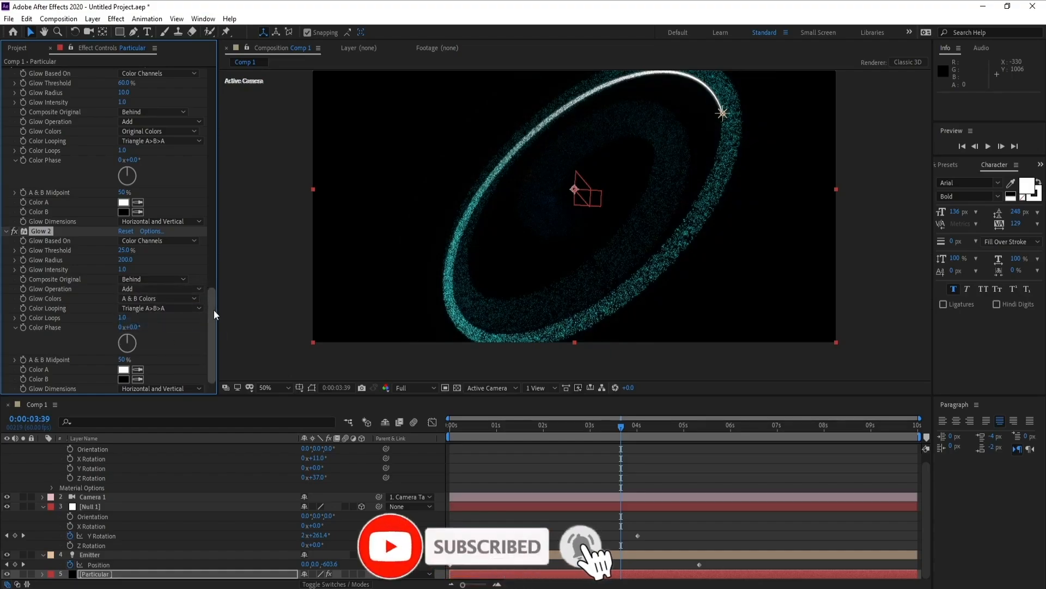
left_click(159, 308)
left_click(164, 330)
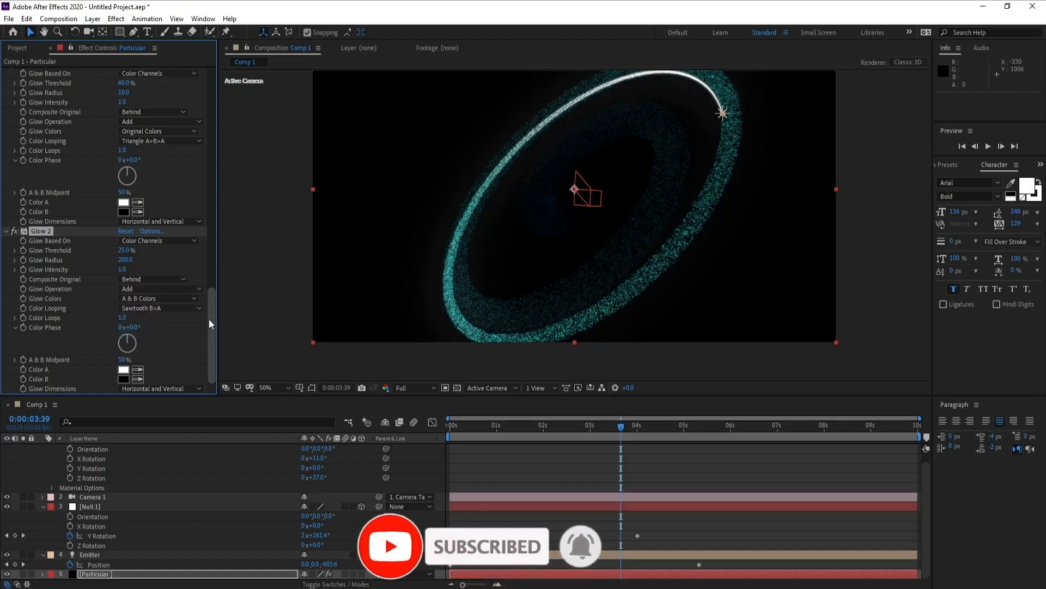
Set the second Glow's Color A to a bright cyan.
left_click(124, 369)
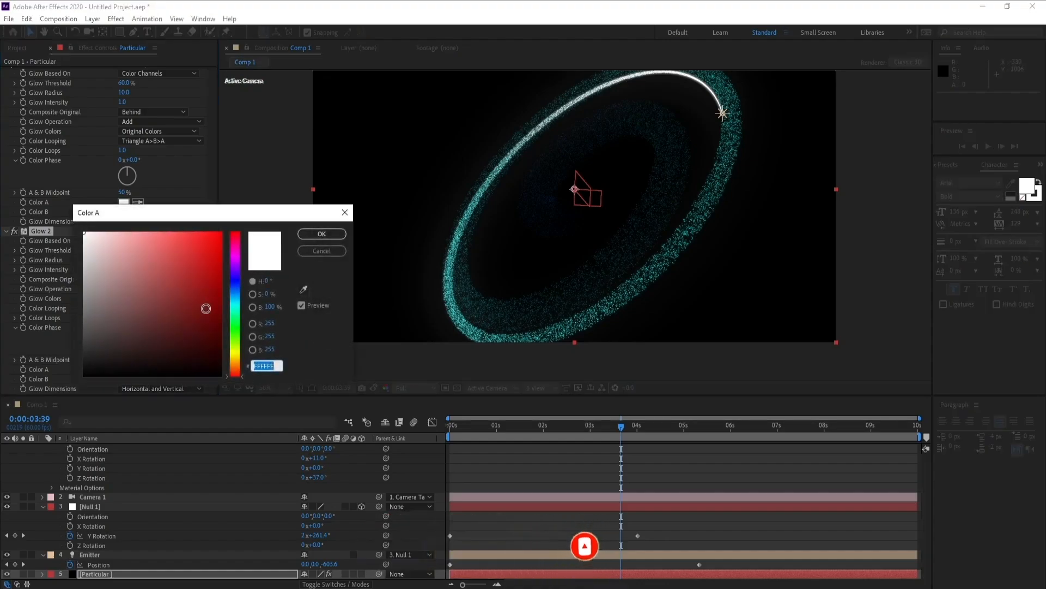
left_click_drag(238, 330, 238, 298)
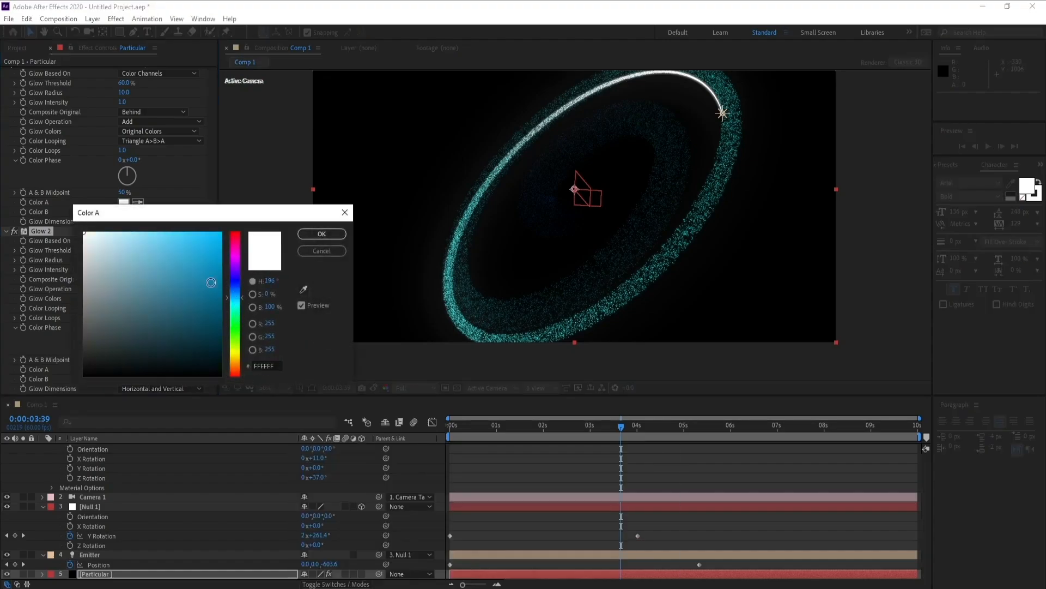
left_click(321, 233)
Set the second Glow's Color B to a bright blue and preview the tinted glow.
left_click(124, 379)
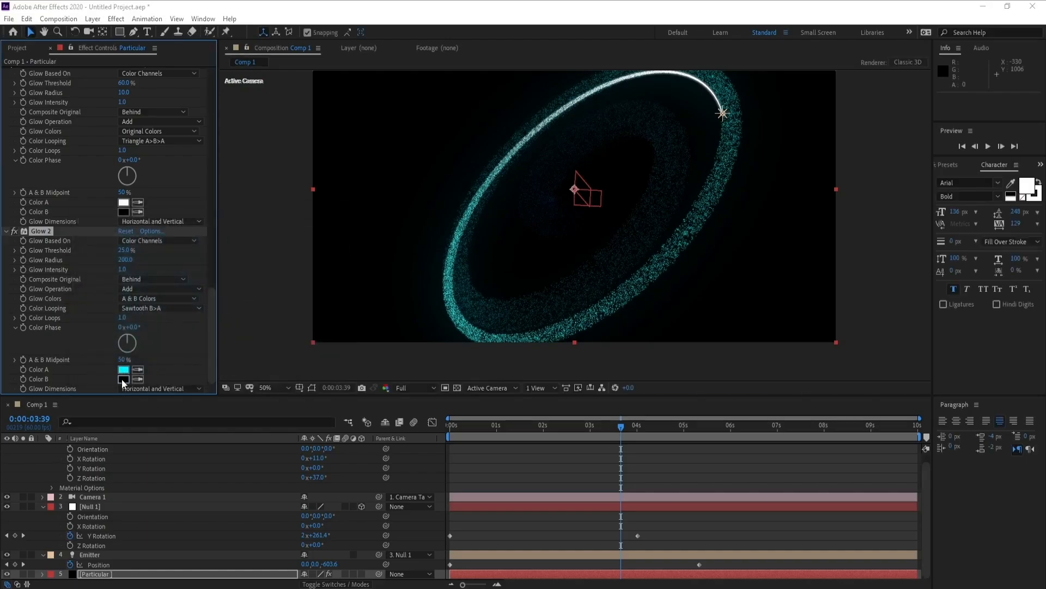
left_click_drag(191, 264, 232, 216)
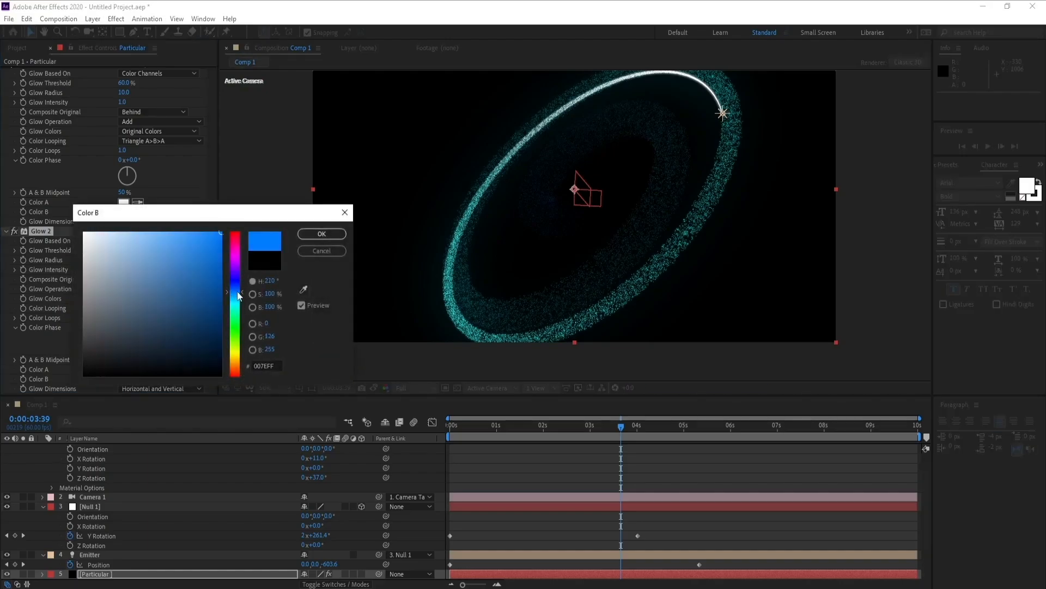
left_click(322, 234)
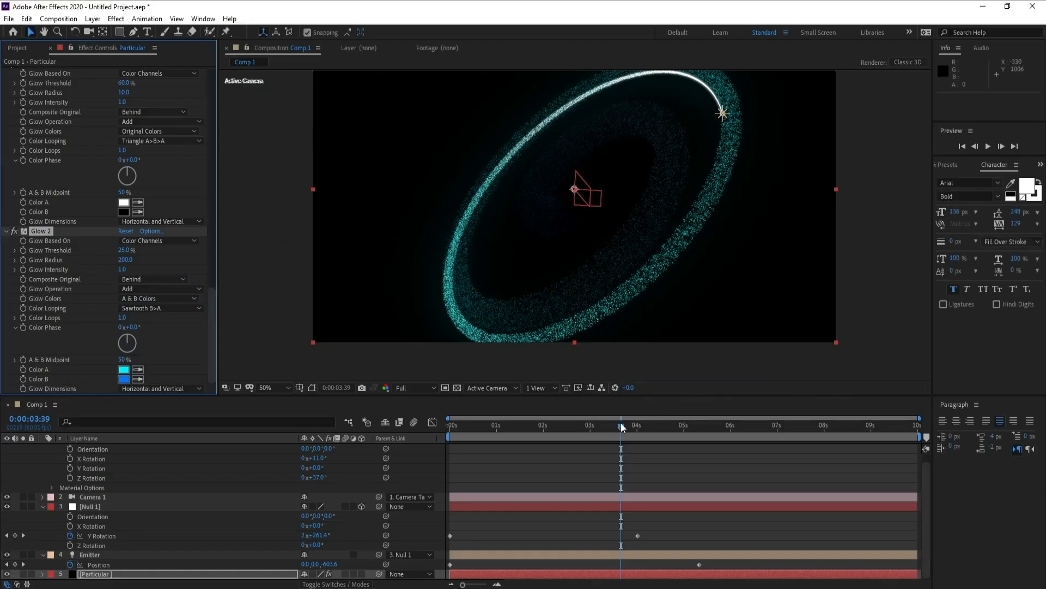
mouse_move(620, 423)
left_mouse_down()
mouse_move(604, 427)
mouse_move(648, 419)
mouse_move(557, 431)
mouse_move(620, 418)
left_mouse_up()
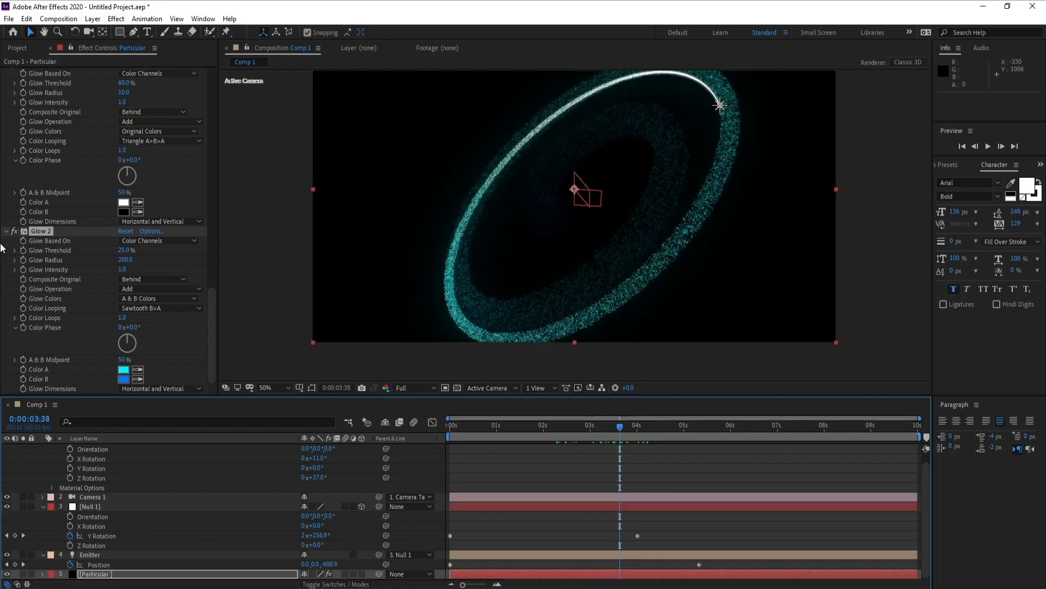
Add the Curves colour correction effect to the Particular layer and slightly raise the RGB curve's highlights.
left_click(116, 20)
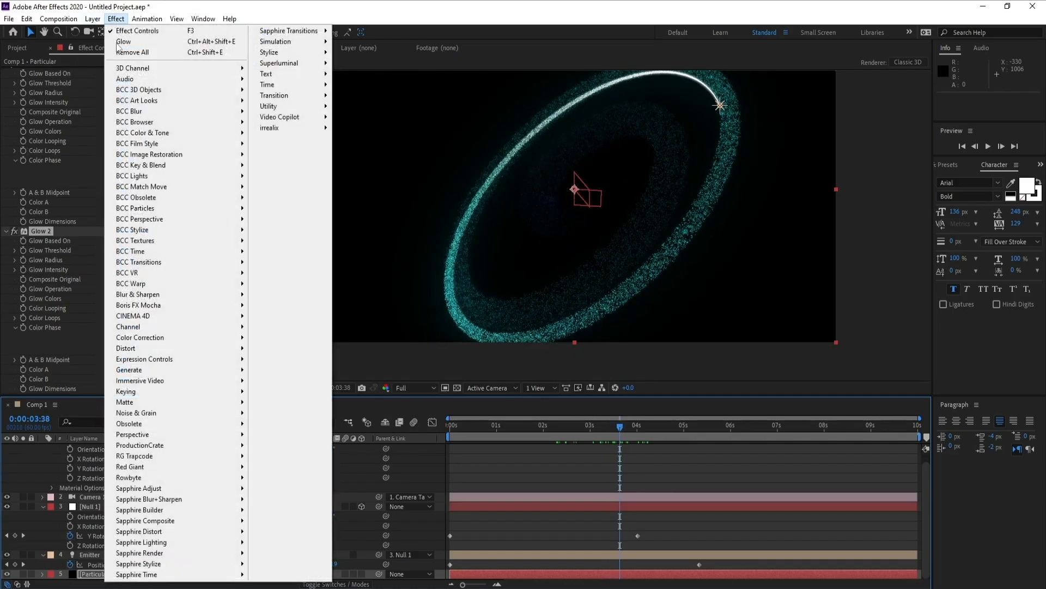
mouse_move(204, 342)
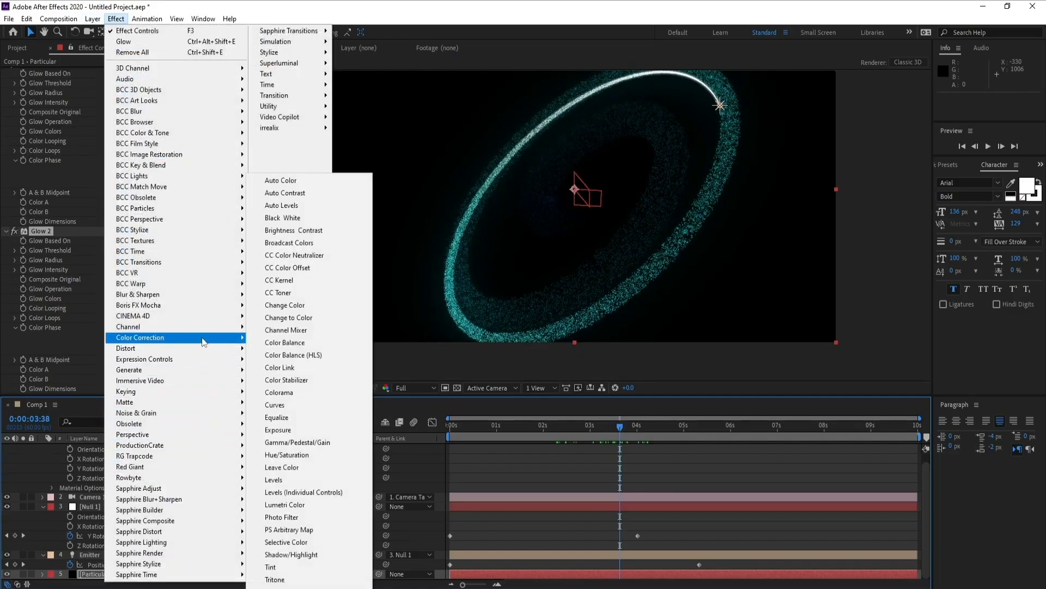
left_click(275, 404)
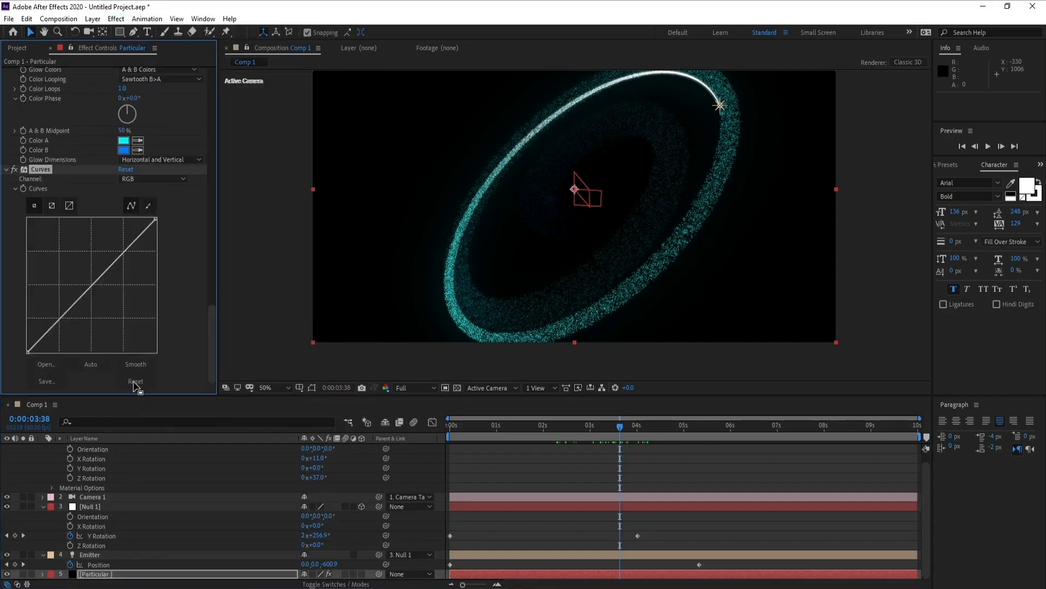
left_click_drag(121, 258, 116, 256)
Try lowering the Red channel's curve in the Curves effect, and undo the change.
left_click(76, 304)
left_click_drag(76, 305, 79, 314)
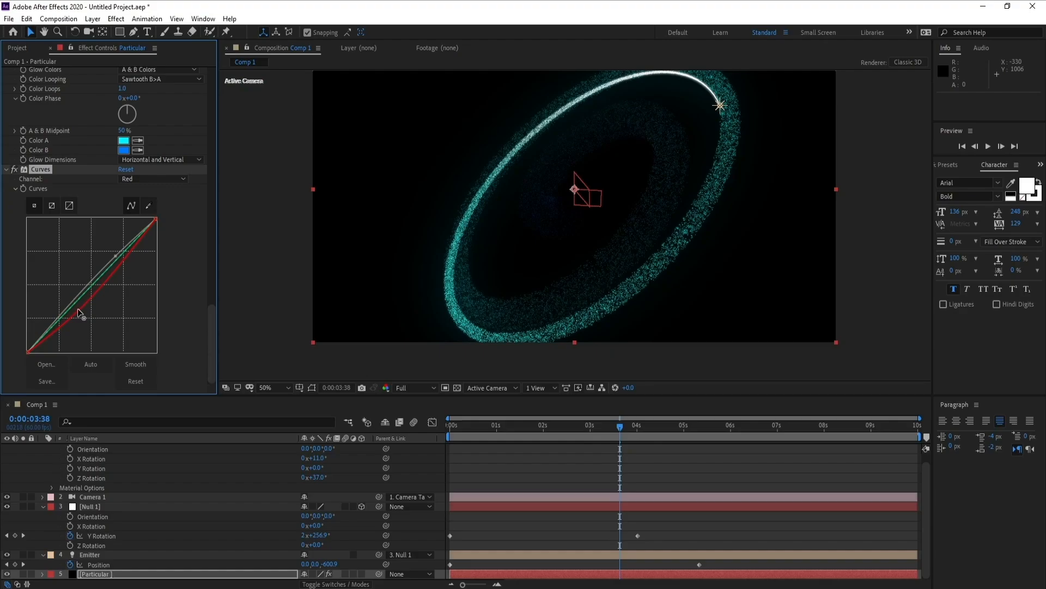
key("ctrl+z")
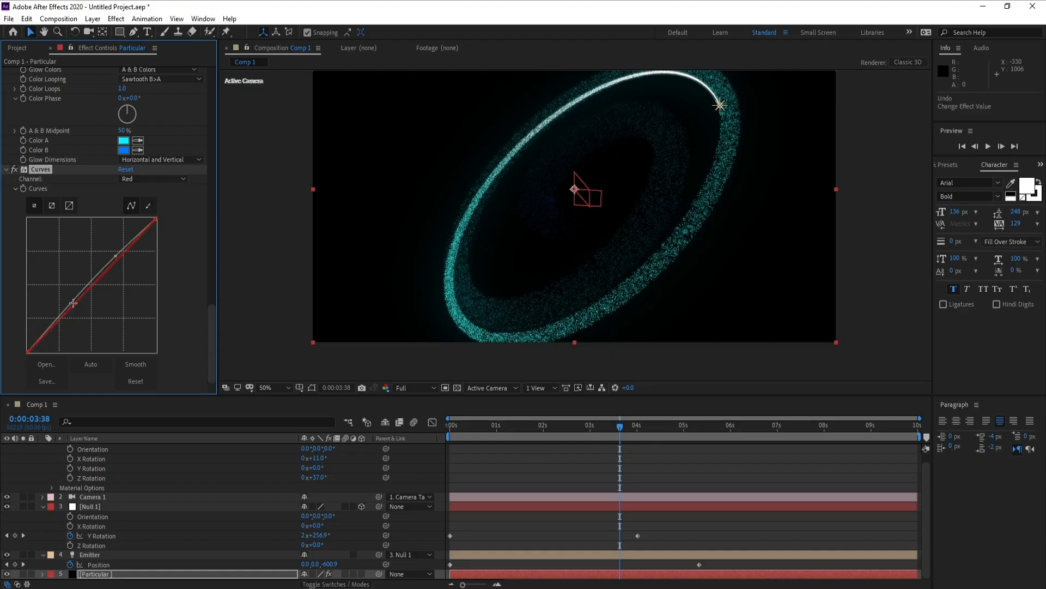
Shape the RGB curve into an S with raised highlights and lowered shadows, and lower the Alpha channel's curve slightly.
left_click(143, 179)
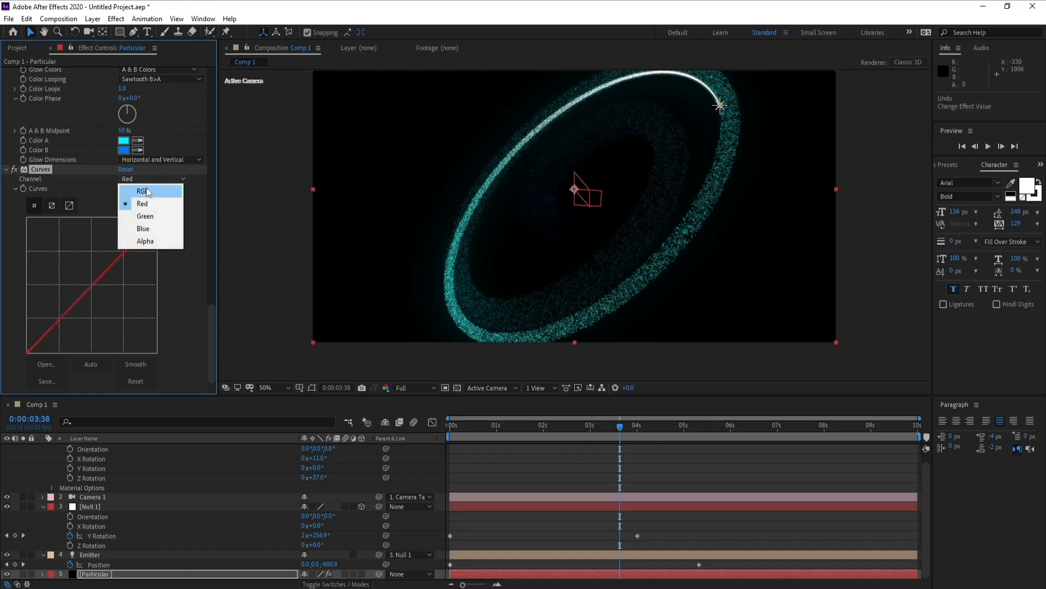
left_click(142, 192)
left_click_drag(123, 259, 114, 252)
left_click_drag(74, 299, 94, 309)
left_click(155, 179)
left_click(157, 241)
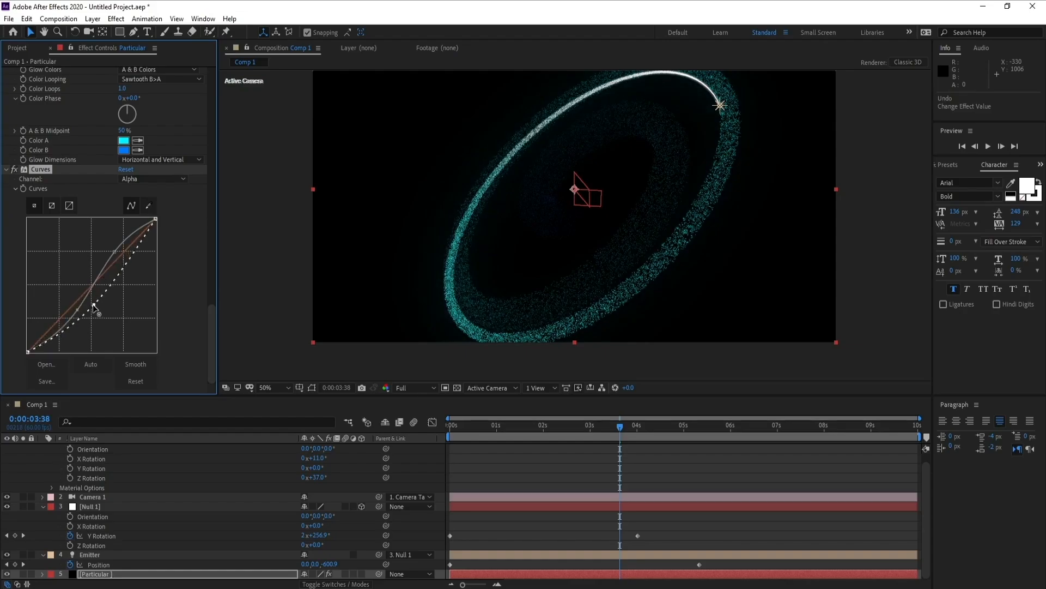
Shape the Alpha channel's curve into a gentle S with lowered shadows and slightly raised highlights, and scrub the timeline to check it.
left_click_drag(120, 267, 119, 259)
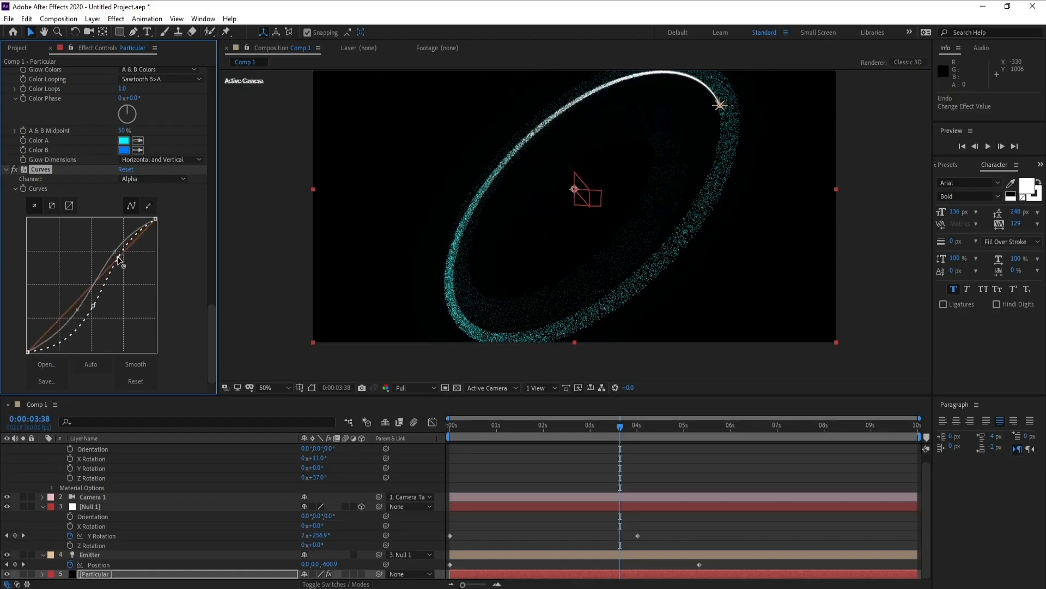
left_click_drag(93, 306, 80, 314)
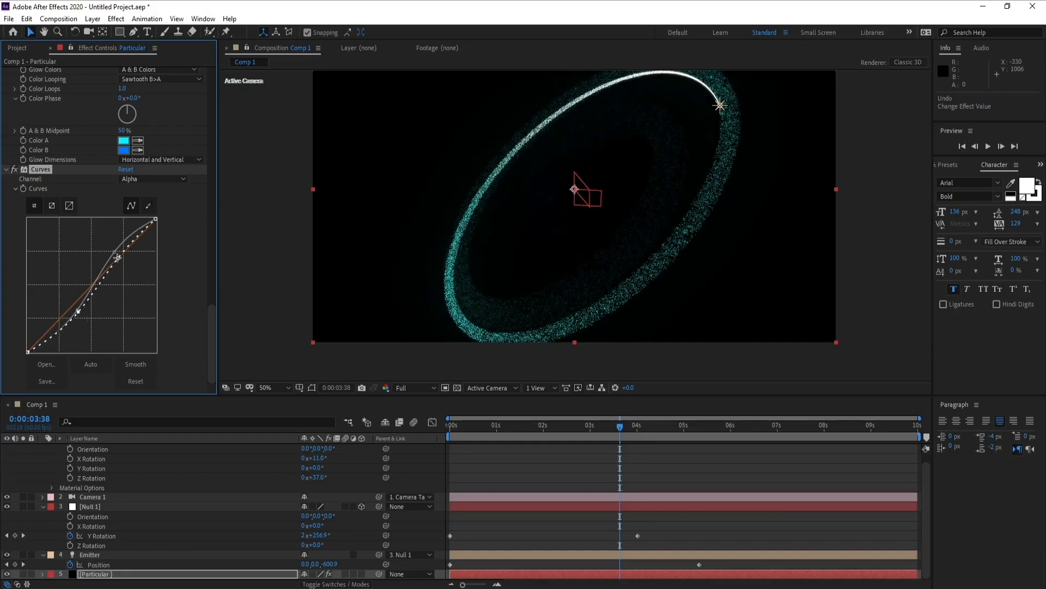
scroll(254, 491, "up", 1)
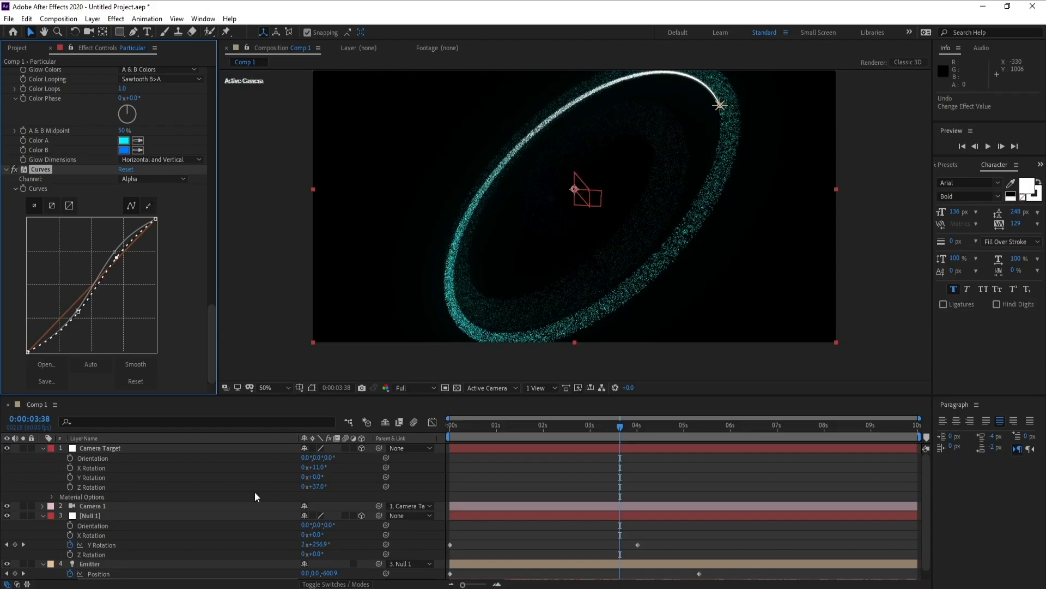
left_click_drag(635, 426, 467, 445)
left_click_drag(553, 446, 466, 491)
Collapse the expanded layer properties, move the playhead to 0:00:01:56 and duplicate the Particular layer.
left_click(44, 448)
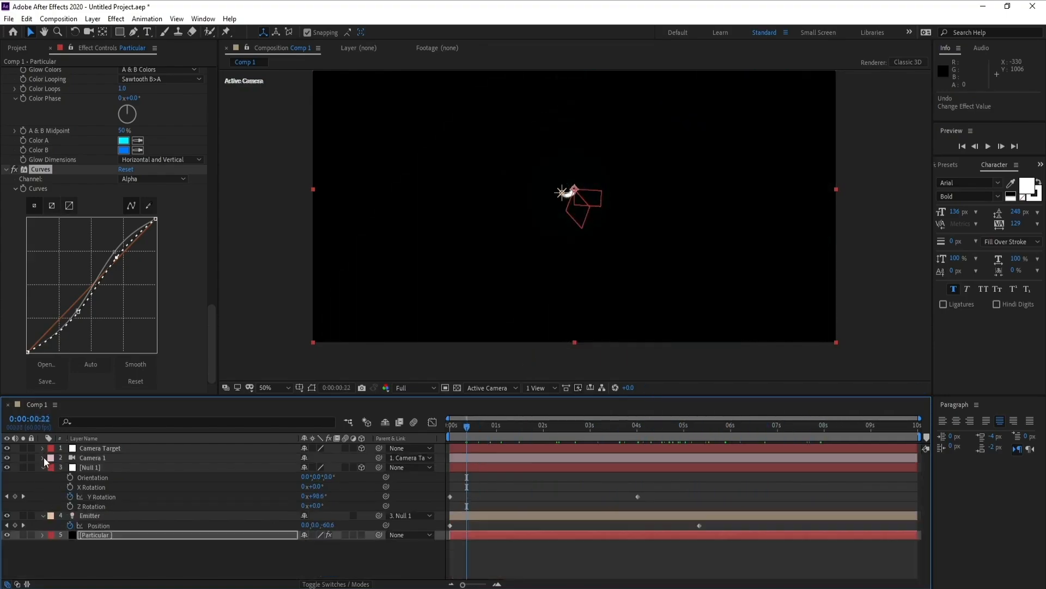
left_click(44, 468)
left_click(43, 477)
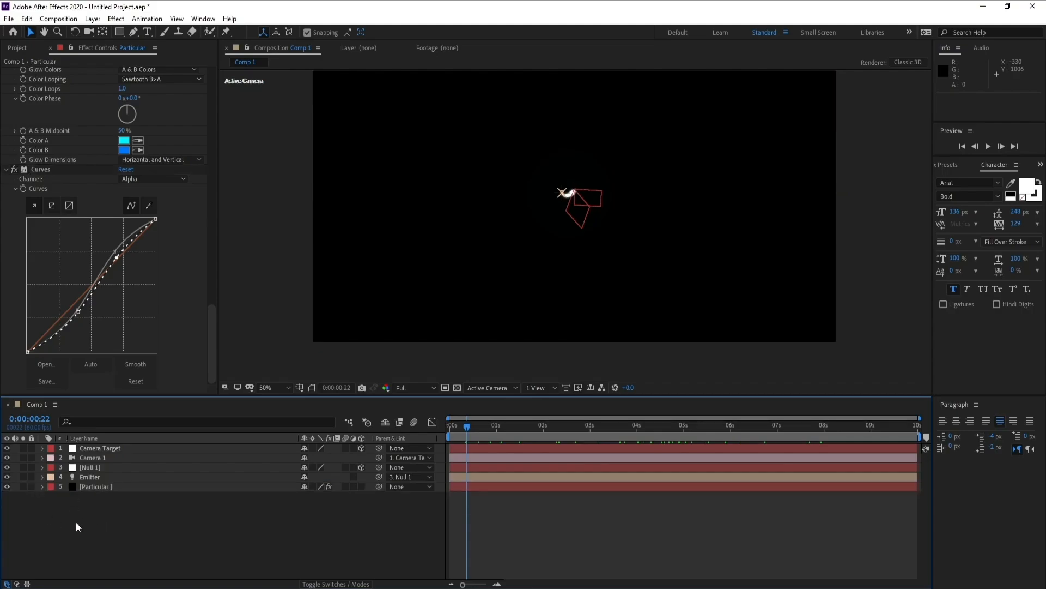
left_click(128, 488)
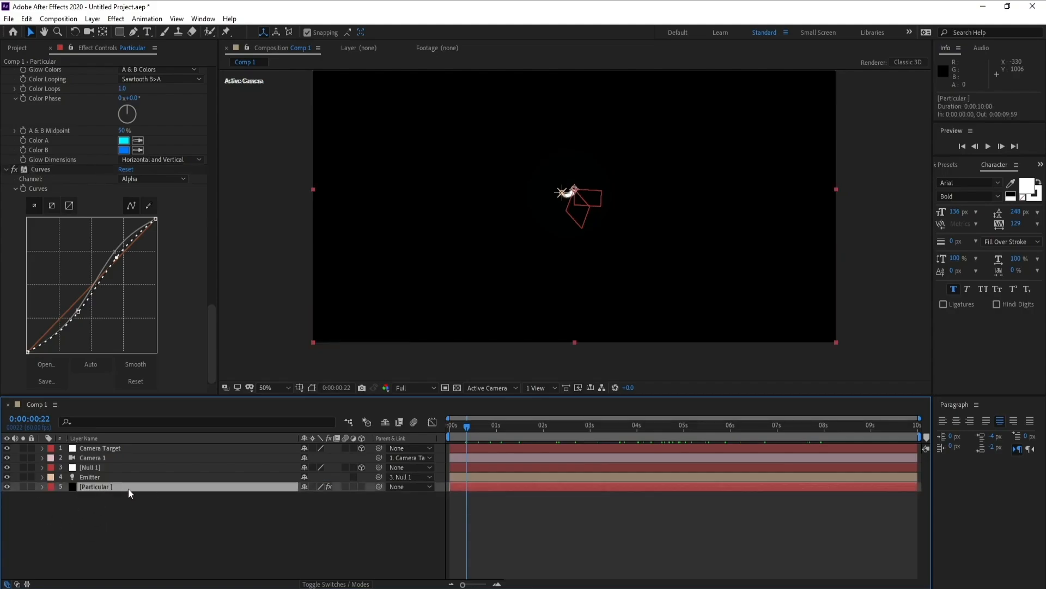
left_click(540, 437)
key("ctrl+d")
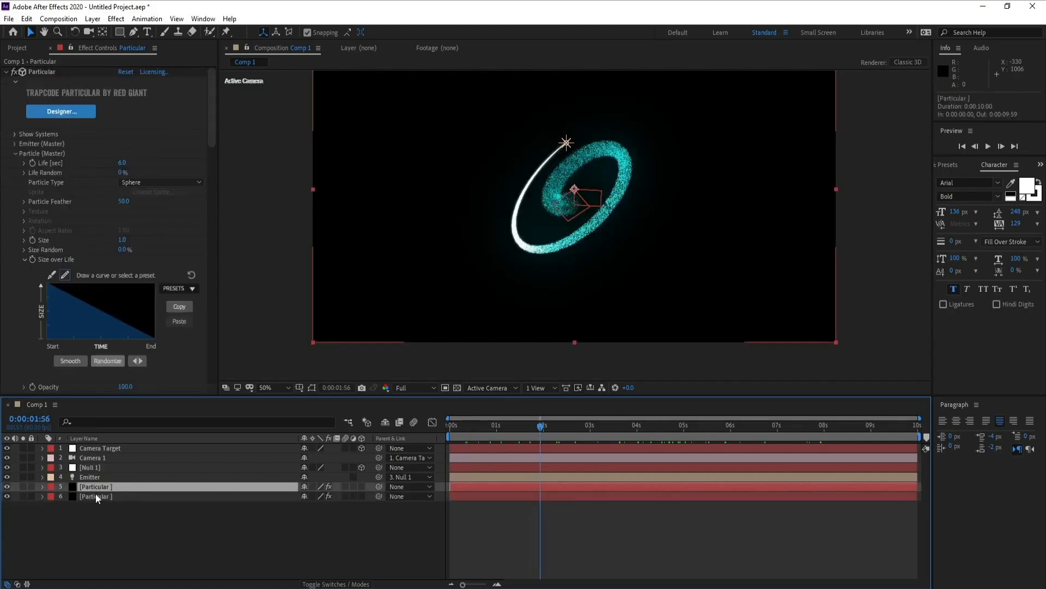
Change the duplicate Particular's Emitter Type to Box and set its Velocity to 0.
left_click(15, 145)
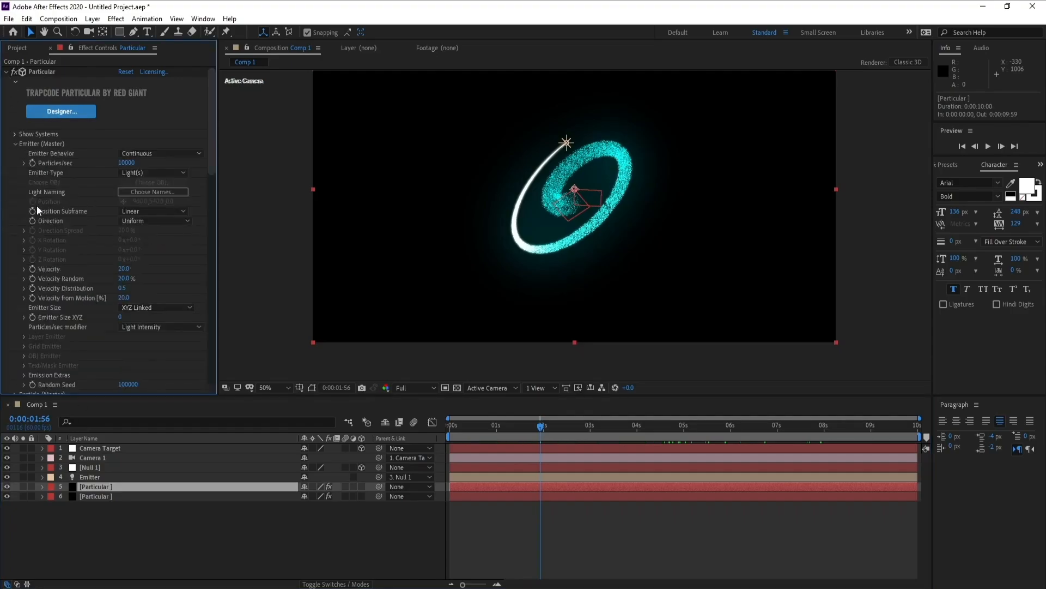
left_click(143, 174)
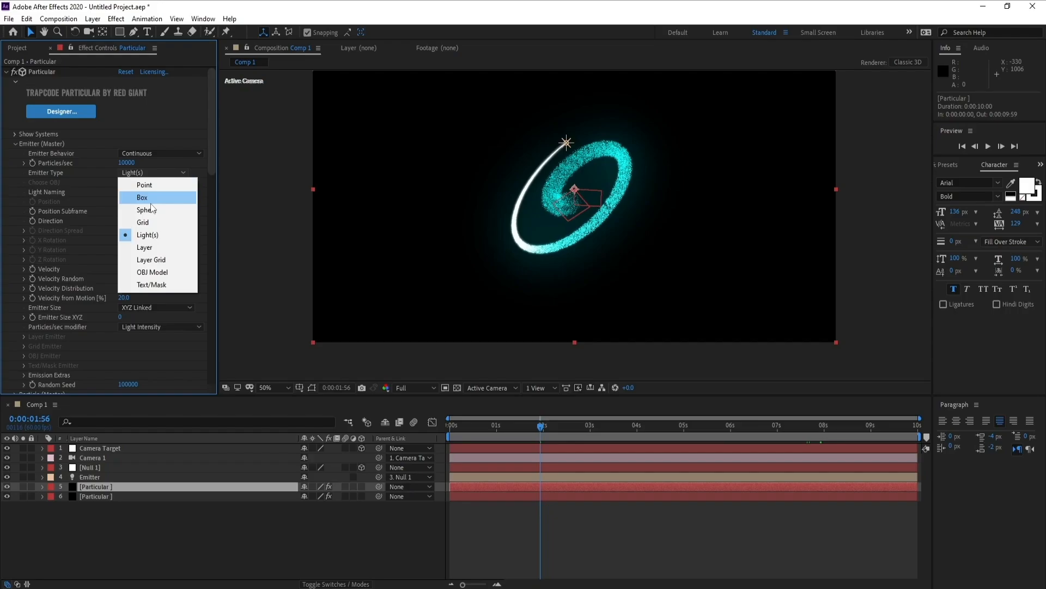
left_click(150, 200)
left_click(123, 269)
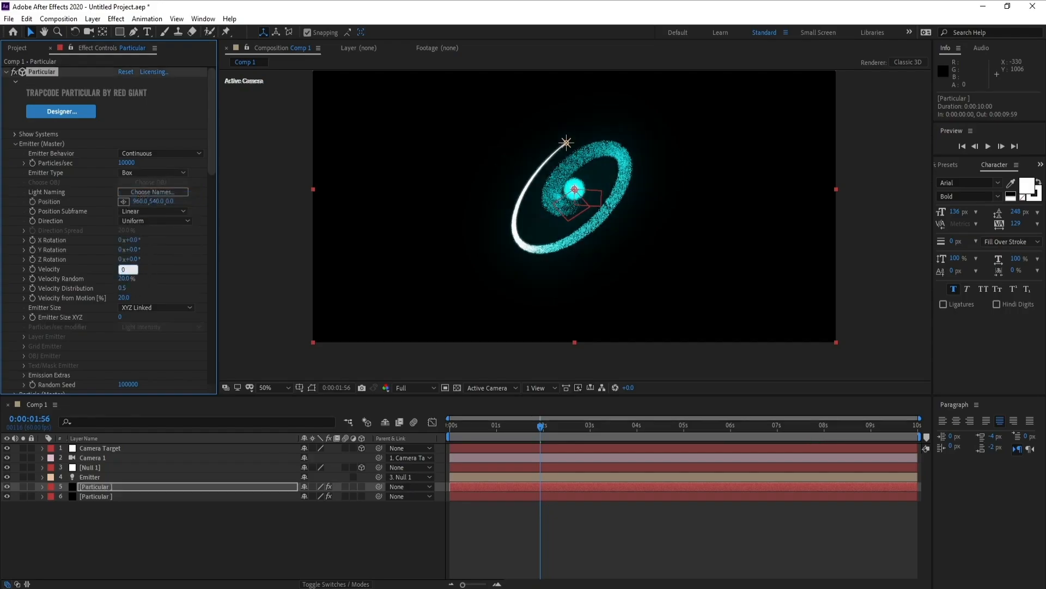
Switch the duplicate's Emitter Size to XYZ Individual and enlarge Emitter Size X to about 2655 and Y to about 2100.
left_click(148, 308)
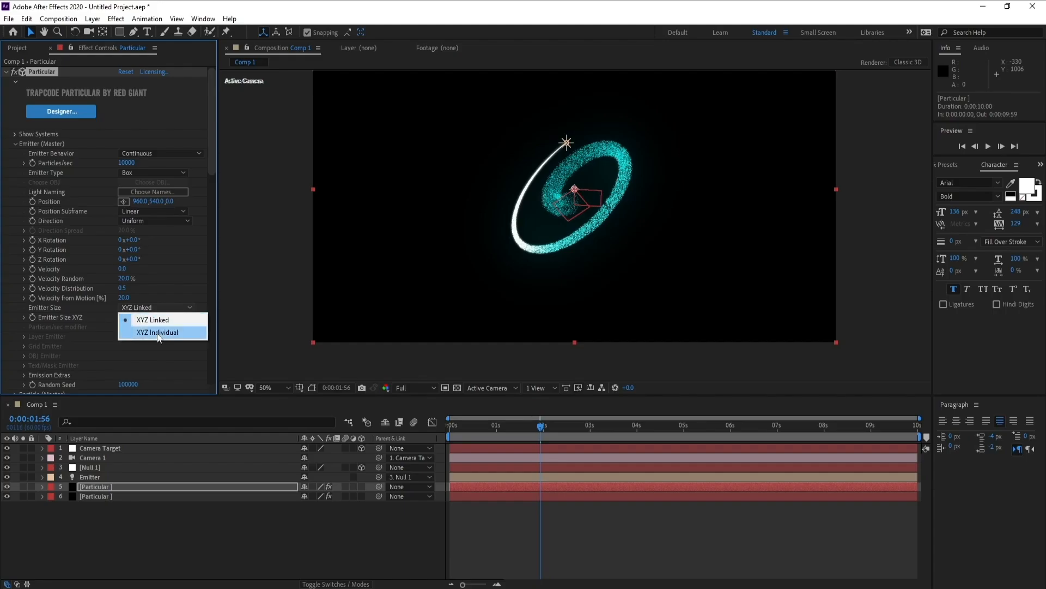
left_click(117, 332)
left_click_drag(121, 320, 1043, 291)
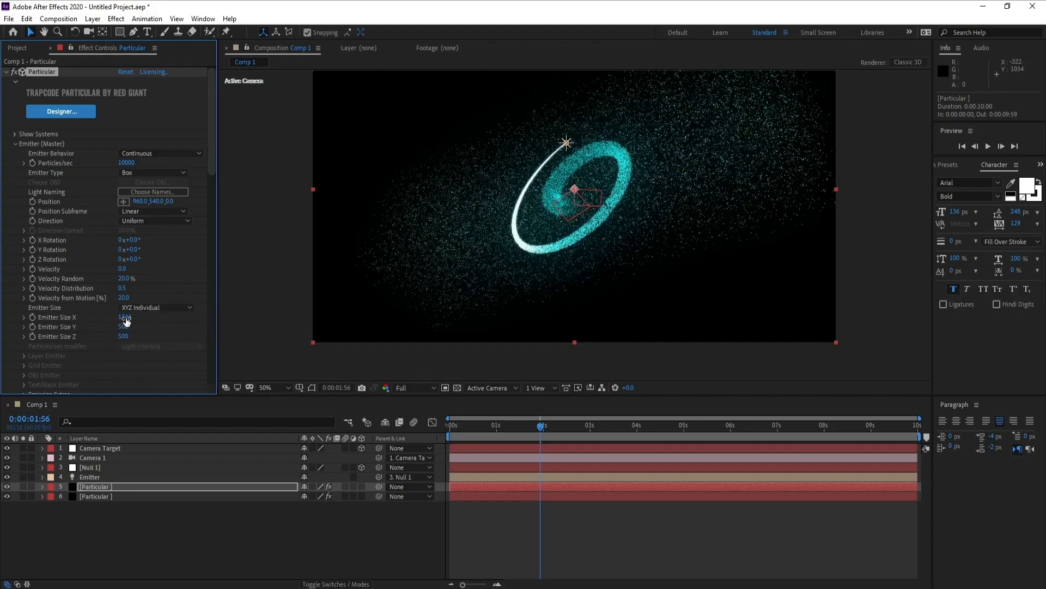
left_click_drag(313, 317, 349, 317)
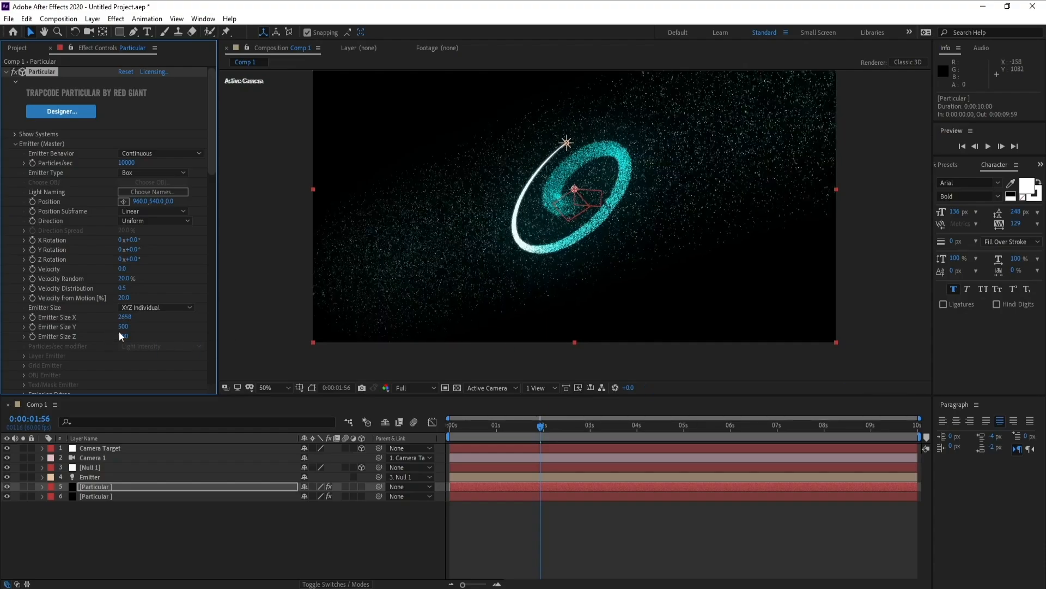
left_click_drag(204, 330, 1002, 332)
Try reducing the duplicate emitter's Particles/sec to 300.
left_click(129, 164)
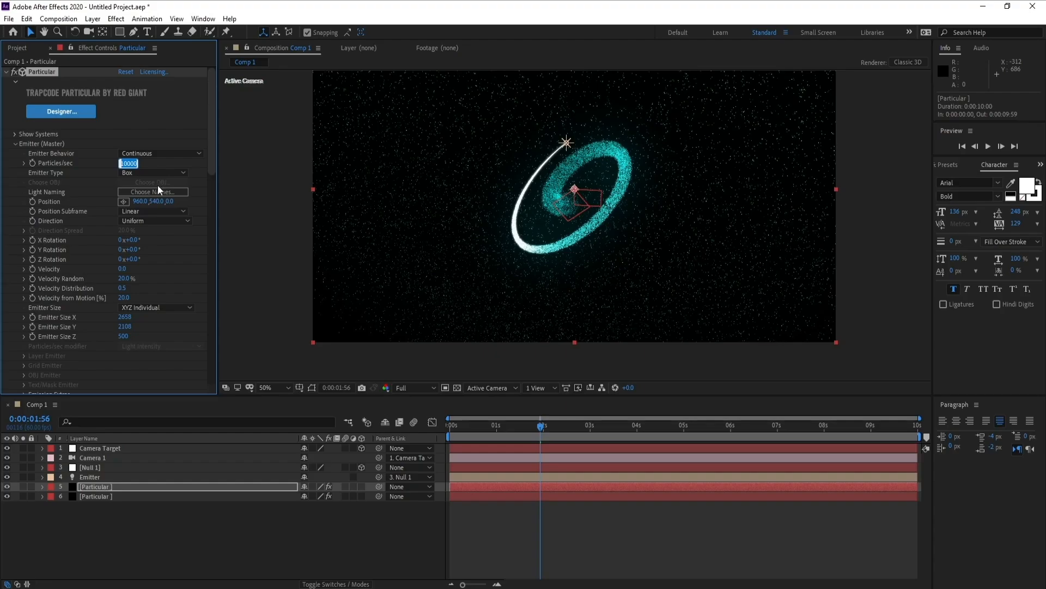
type("300")
key("Return")
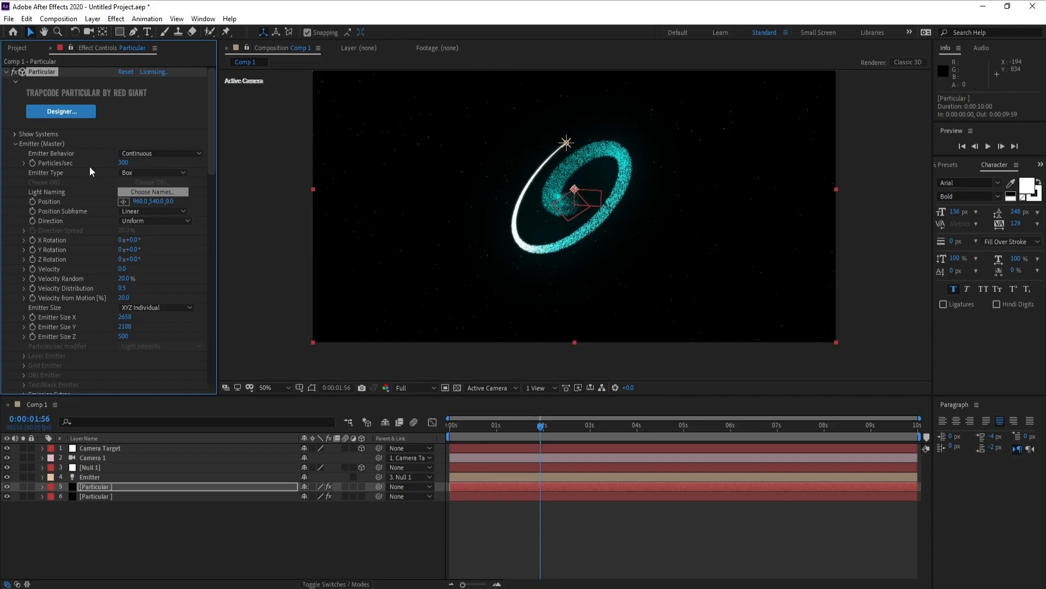
Set the duplicate emitter's Particles/sec to 400 and preview the scattered background particles.
left_click(127, 163)
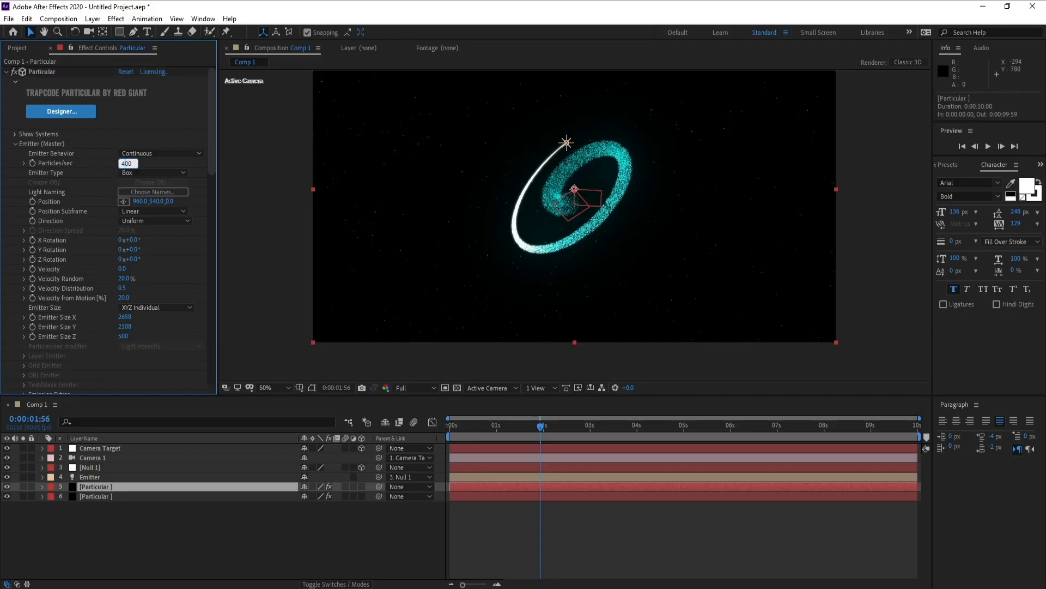
key("Return")
key("space")
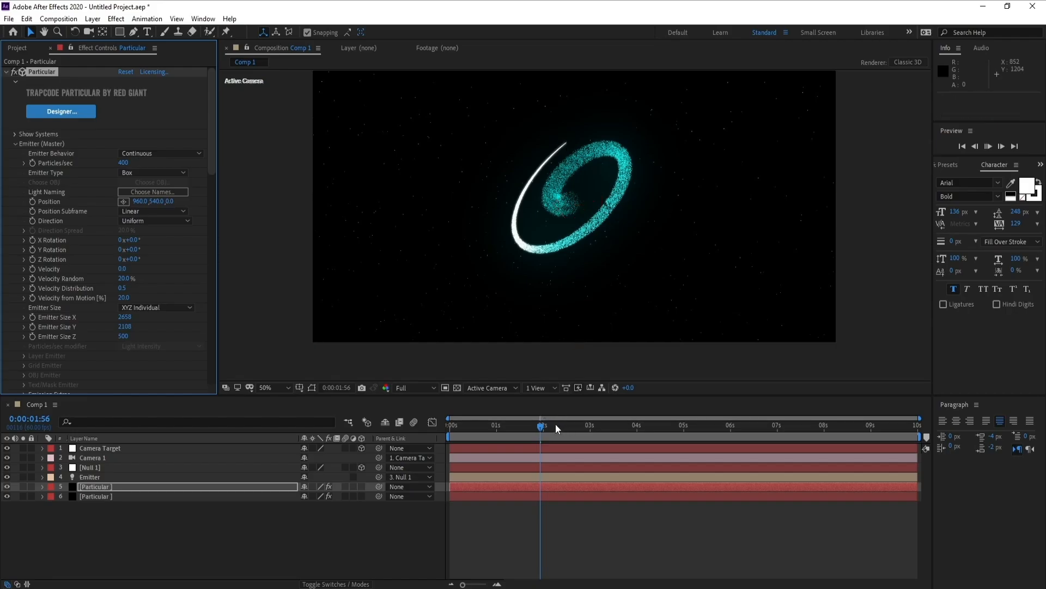
left_click_drag(545, 427, 522, 456)
Create a black 1920 by 1080 solid named BG and place it beneath all the other layers.
left_click(92, 18)
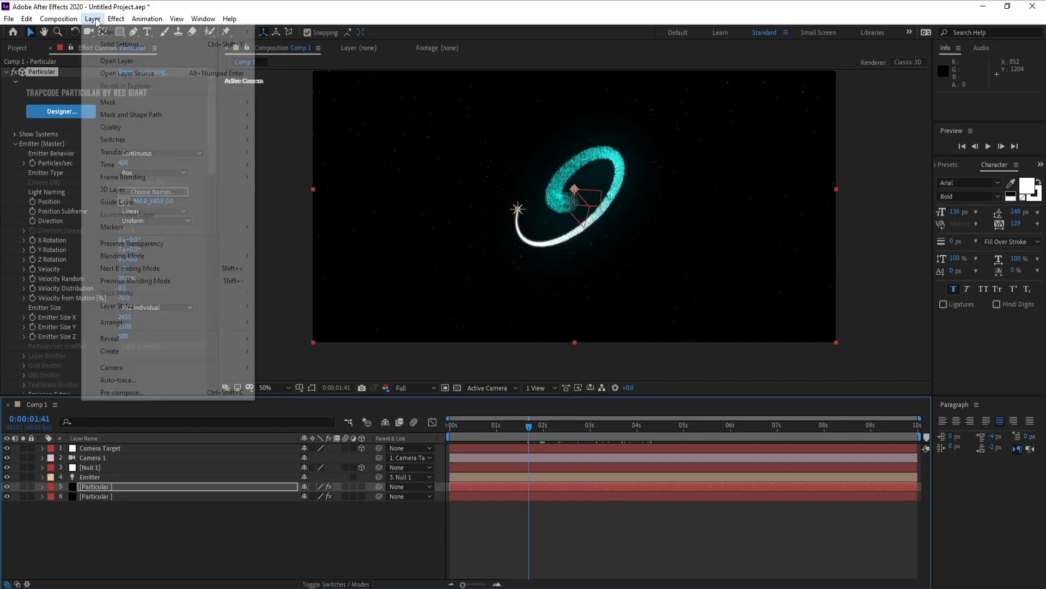
mouse_move(240, 33)
left_click(281, 44)
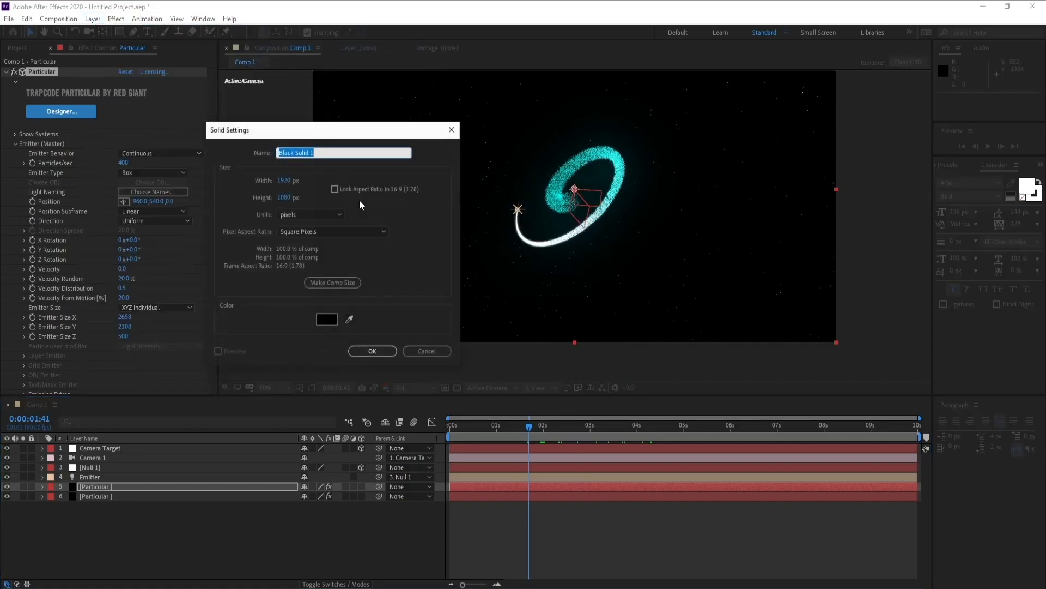
type("BG")
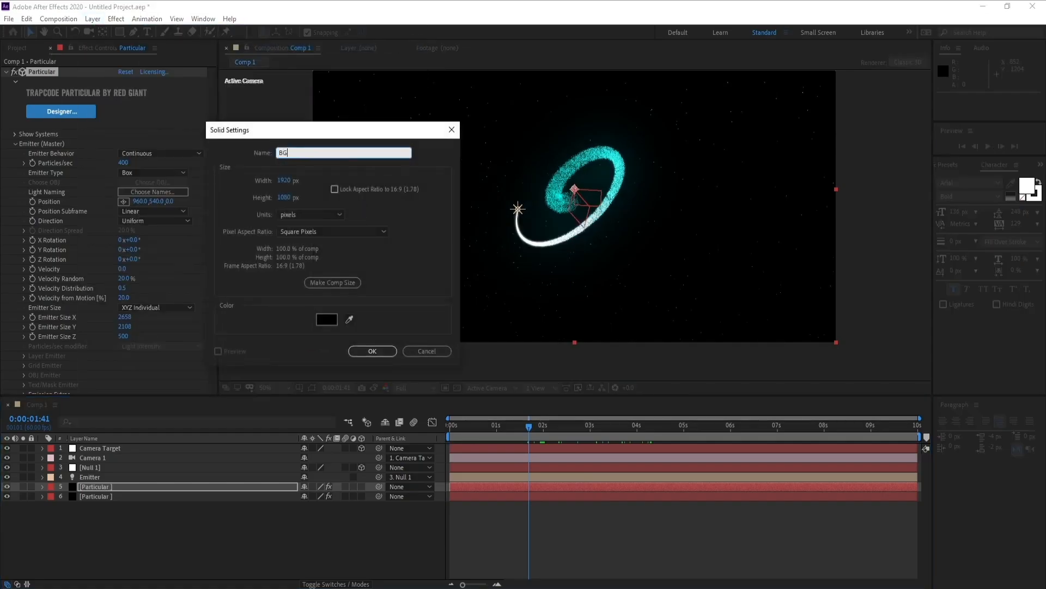
key("Return")
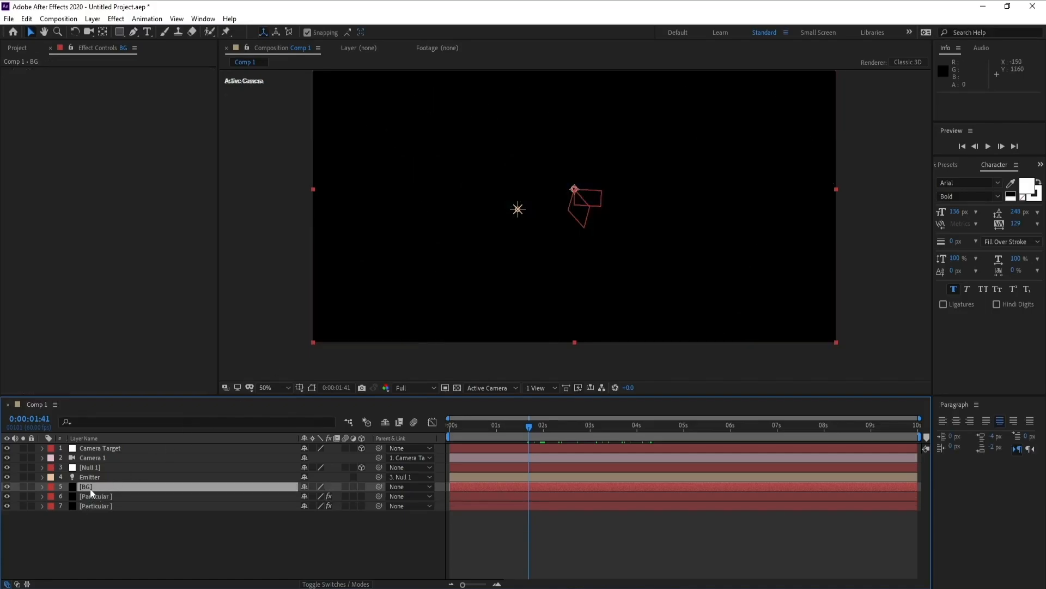
left_click_drag(90, 488, 97, 513)
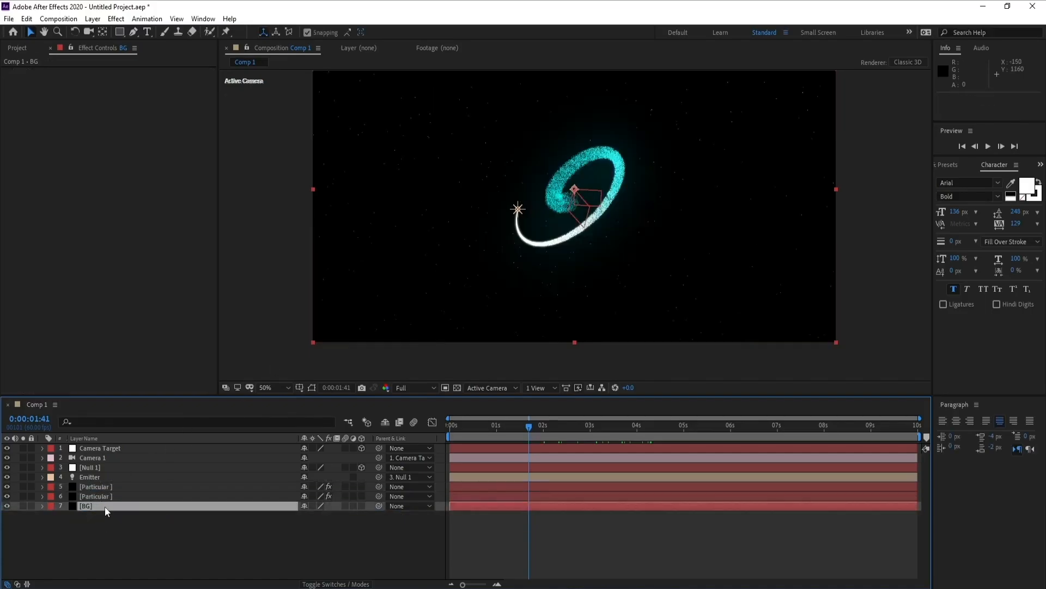
Apply a Gradient Ramp effect with the Radial Ramp shape to the BG layer and center its start point at about 972, 556.
left_click(116, 19)
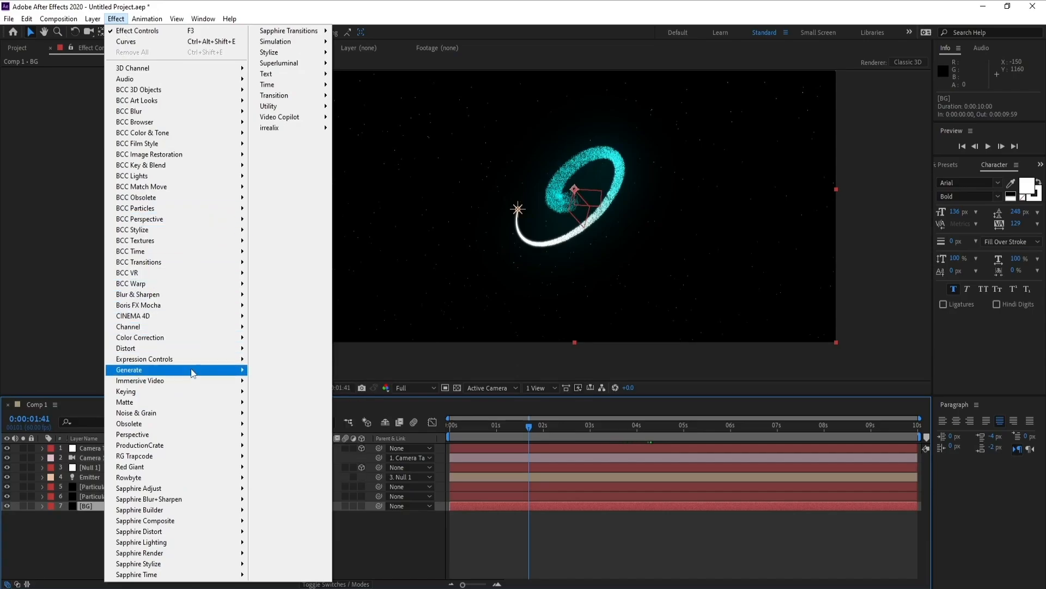
mouse_move(192, 373)
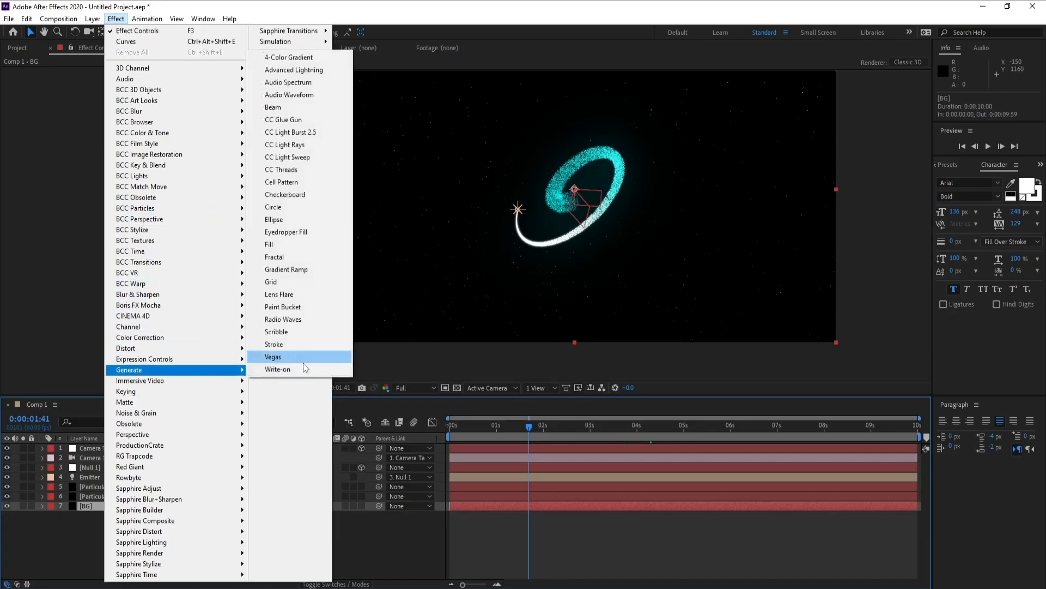
left_click(293, 270)
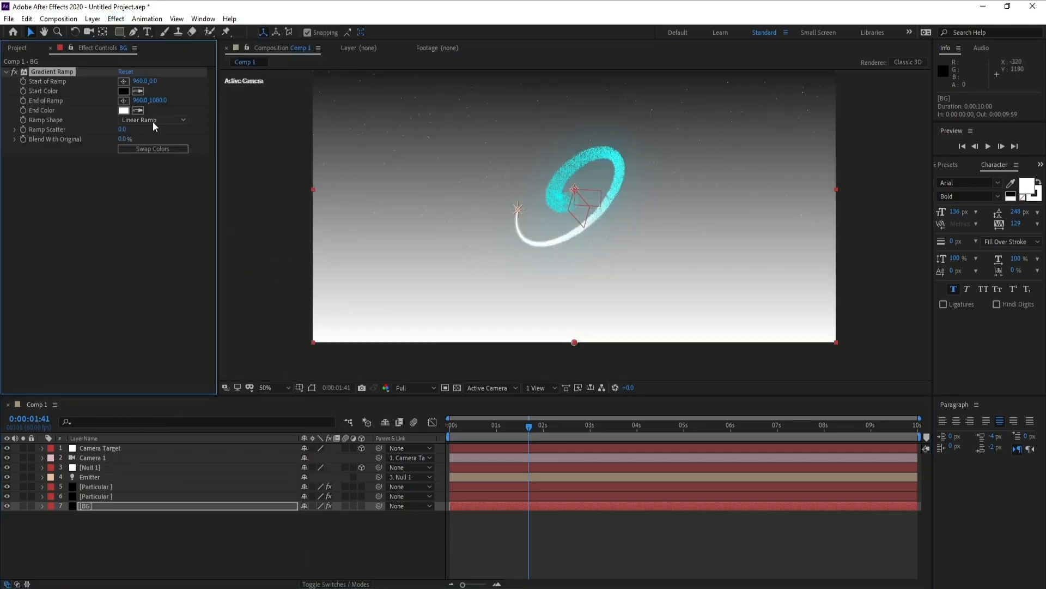
left_click(152, 121)
left_click(160, 145)
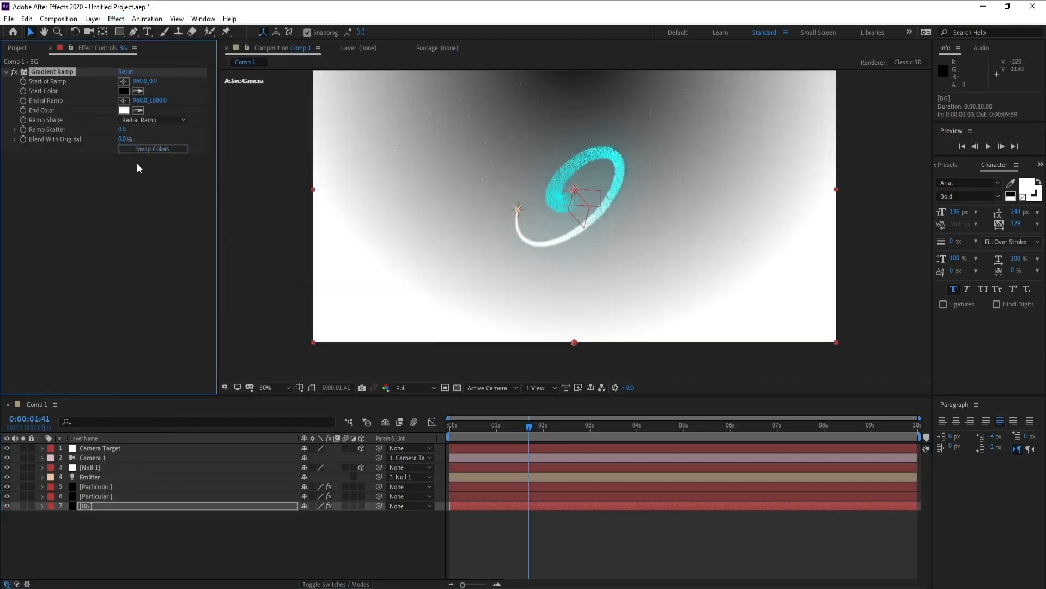
key("comma")
left_click_drag(571, 128, 577, 202)
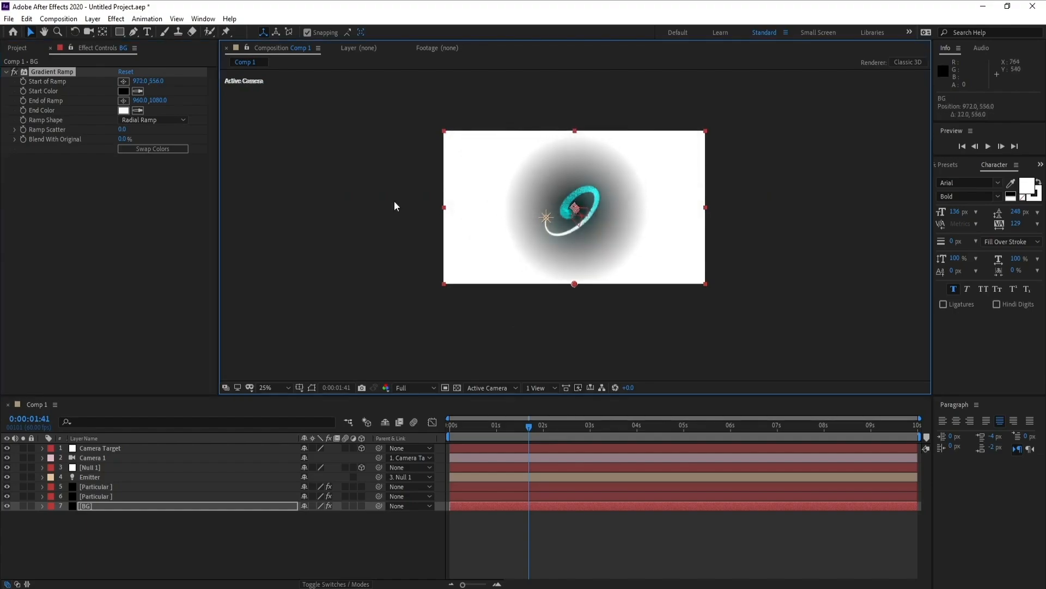
Set the Gradient Ramp's End Color to the very dark navy 00061E.
left_click(124, 110)
left_click_drag(234, 270, 234, 283)
left_click_drag(205, 340, 239, 358)
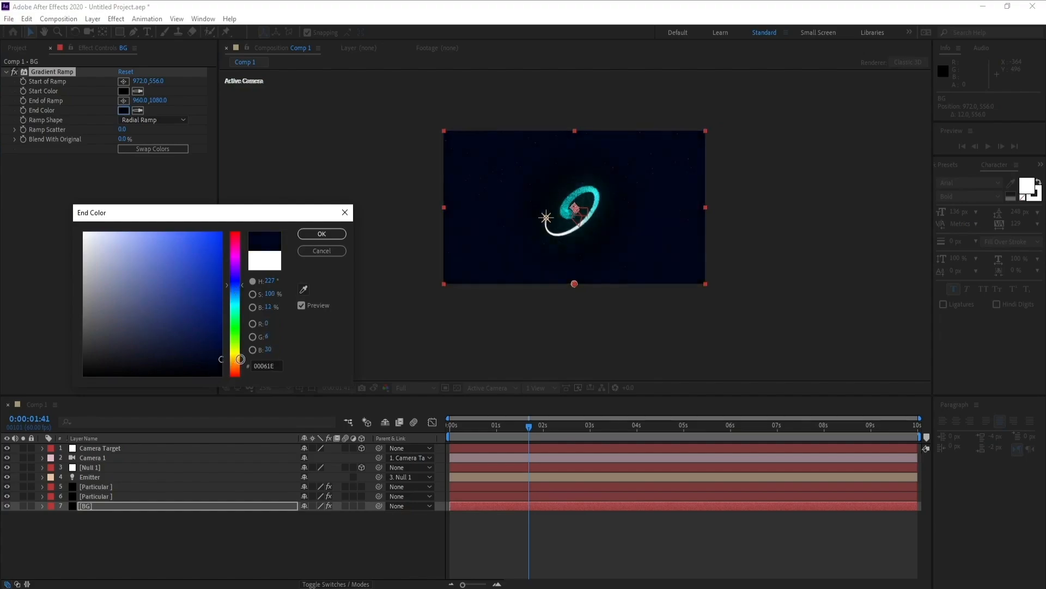
left_click(322, 233)
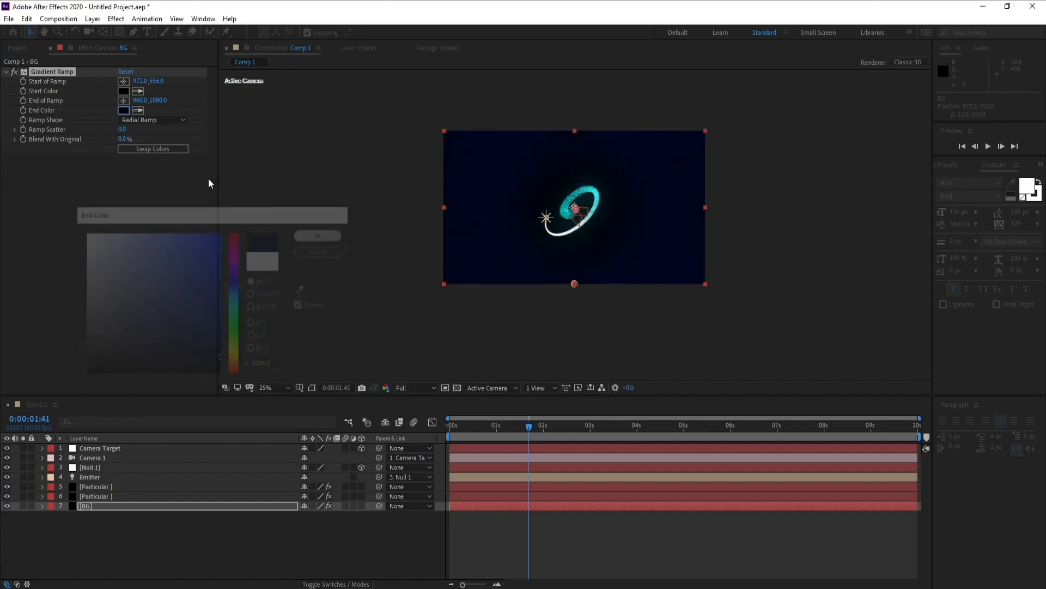
Set the Gradient Ramp's Start Color to a dark blue slightly brighter than the navy edge color.
left_click(123, 91)
left_click_drag(241, 335, 240, 290)
left_click(216, 345)
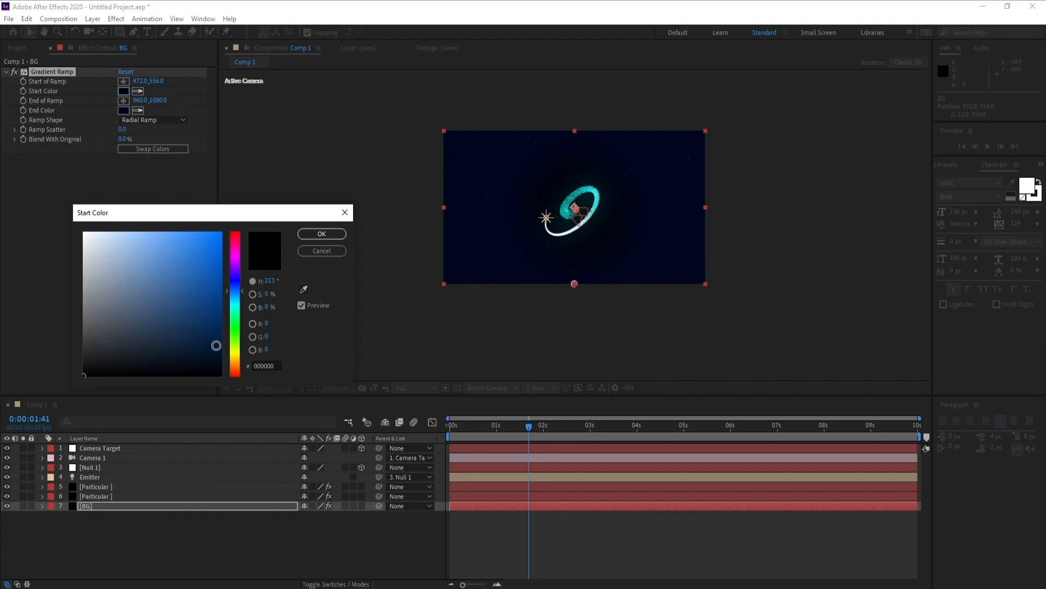
left_click(240, 293)
left_click(322, 235)
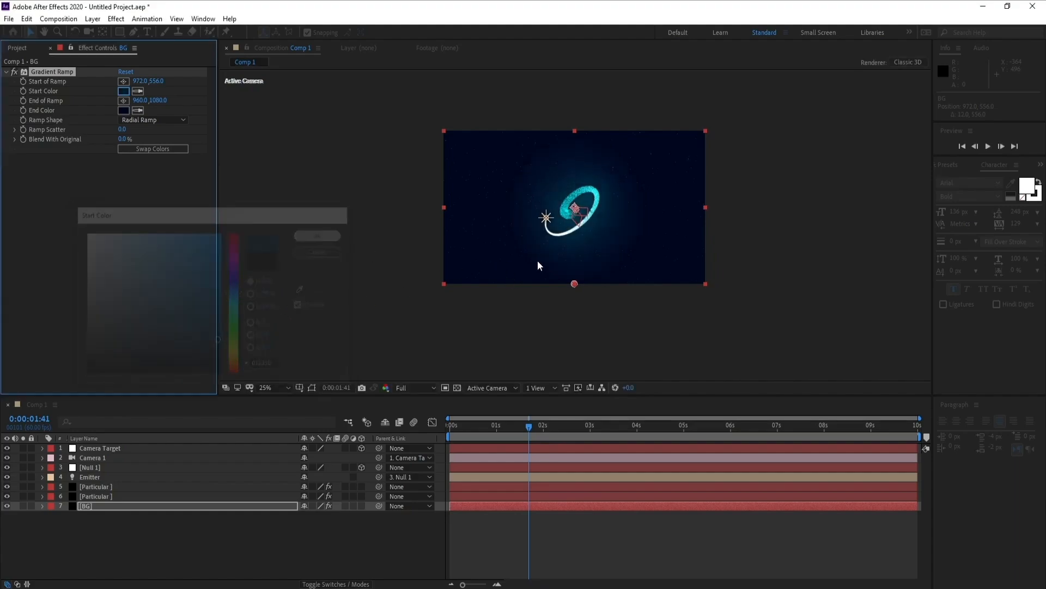
Play the composition from its first frame to preview the spiral against the blue radial background.
scroll(575, 226, "up", 2)
left_click_drag(526, 188, 529, 206)
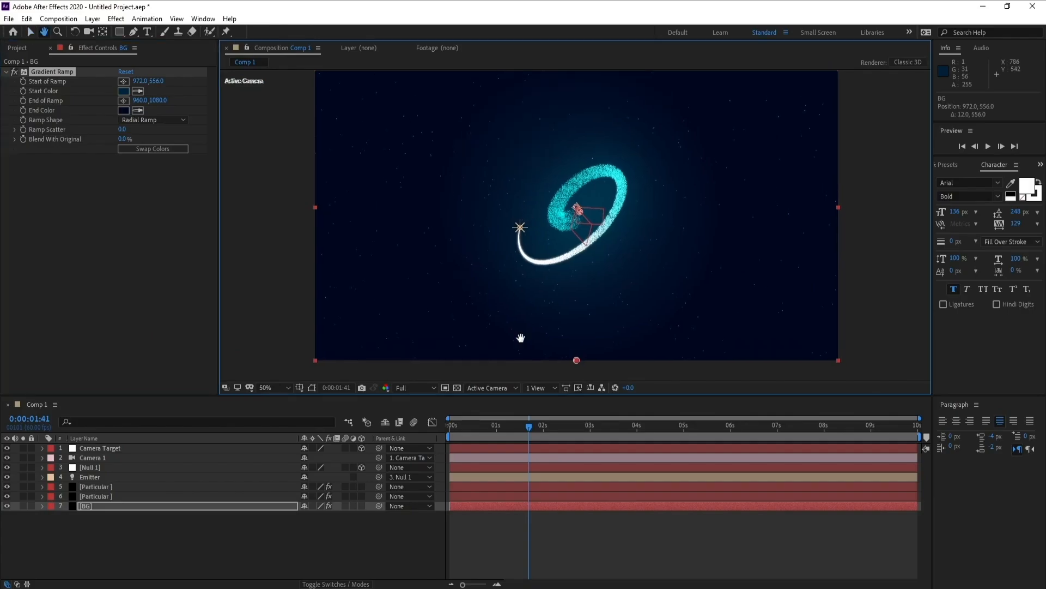
left_click_drag(536, 430, 410, 492)
key("space")
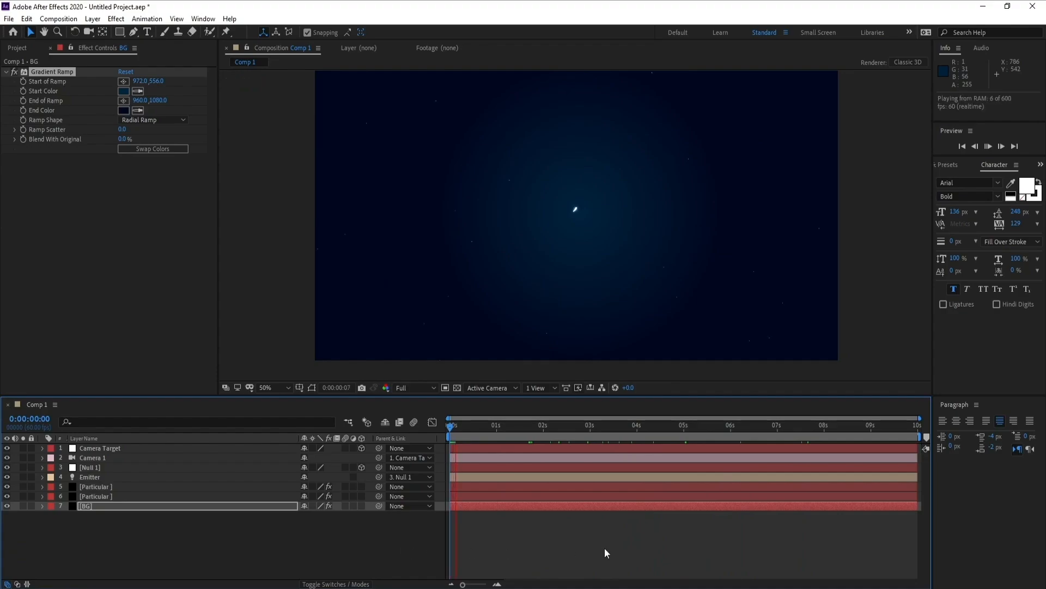